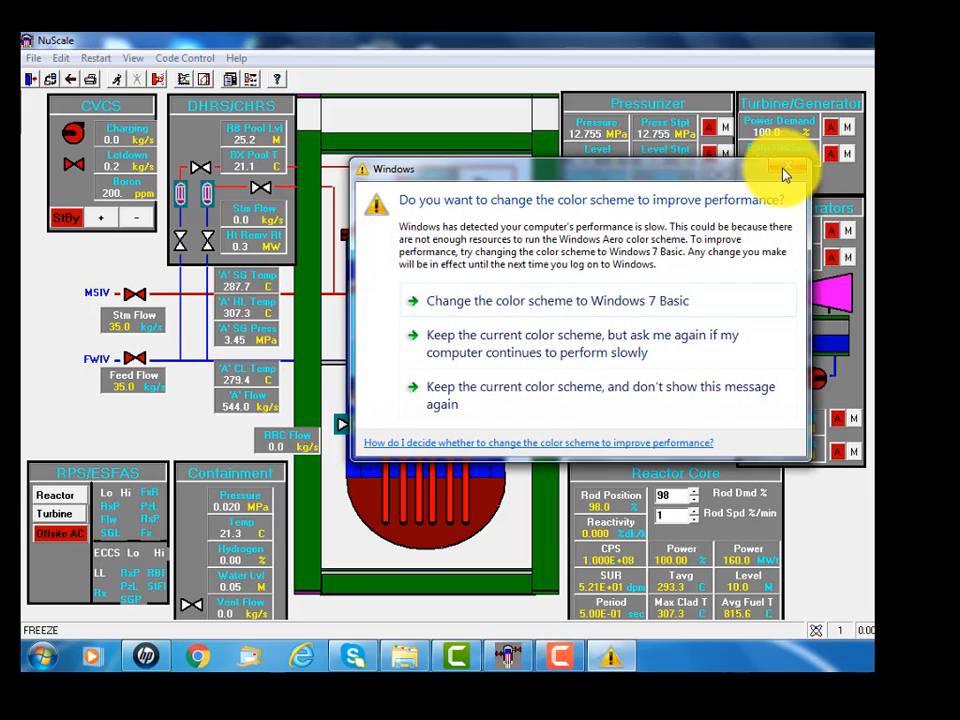
Close the Windows color scheme prompts without choosing a scheme.
click(787, 167)
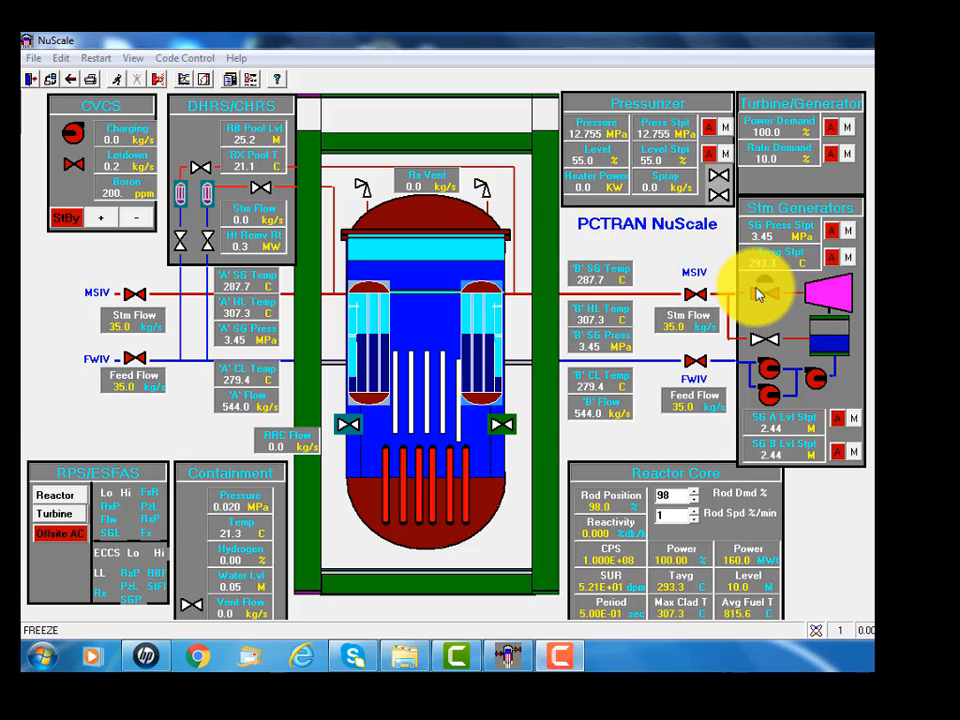
click(838, 300)
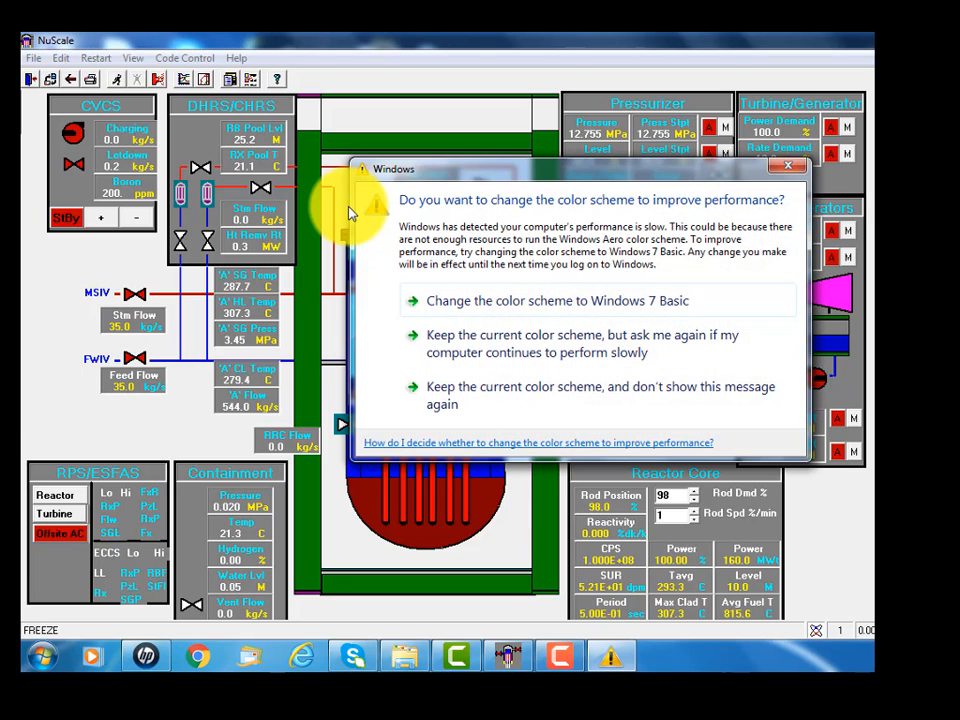
click(786, 166)
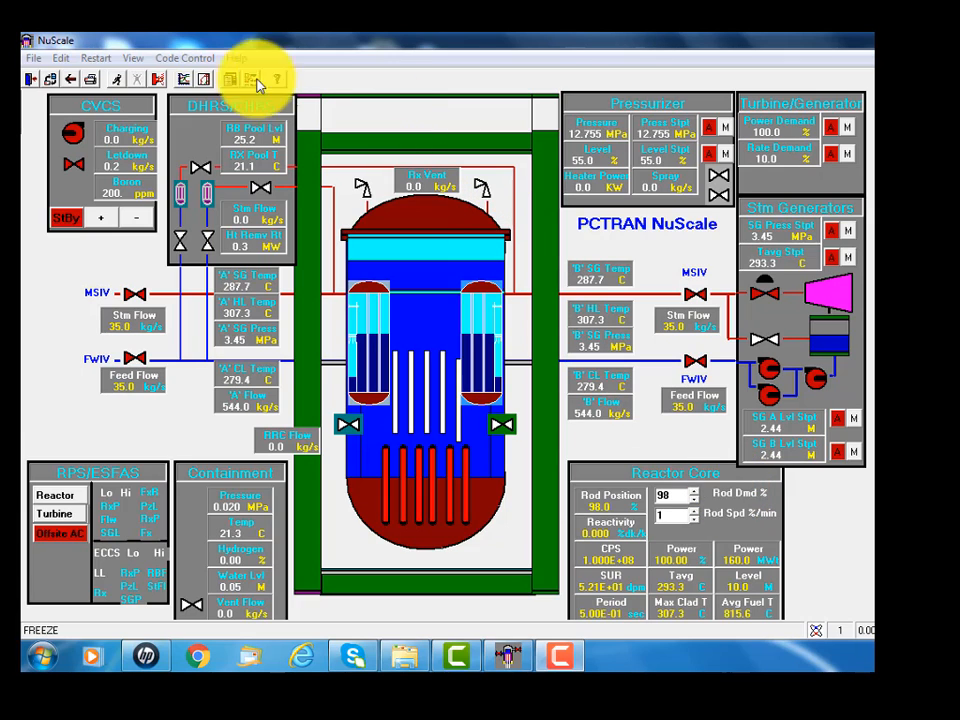
View the MED desalination plant mimic and return to the reactor mimic, dismissing the Windows color scheme prompt.
click(133, 62)
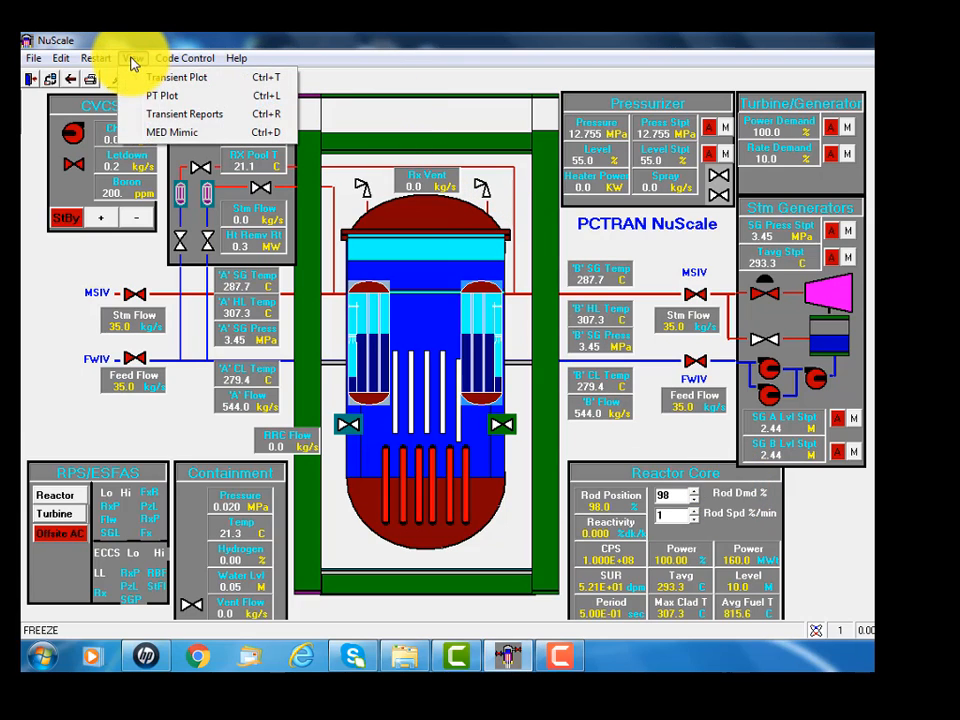
click(157, 133)
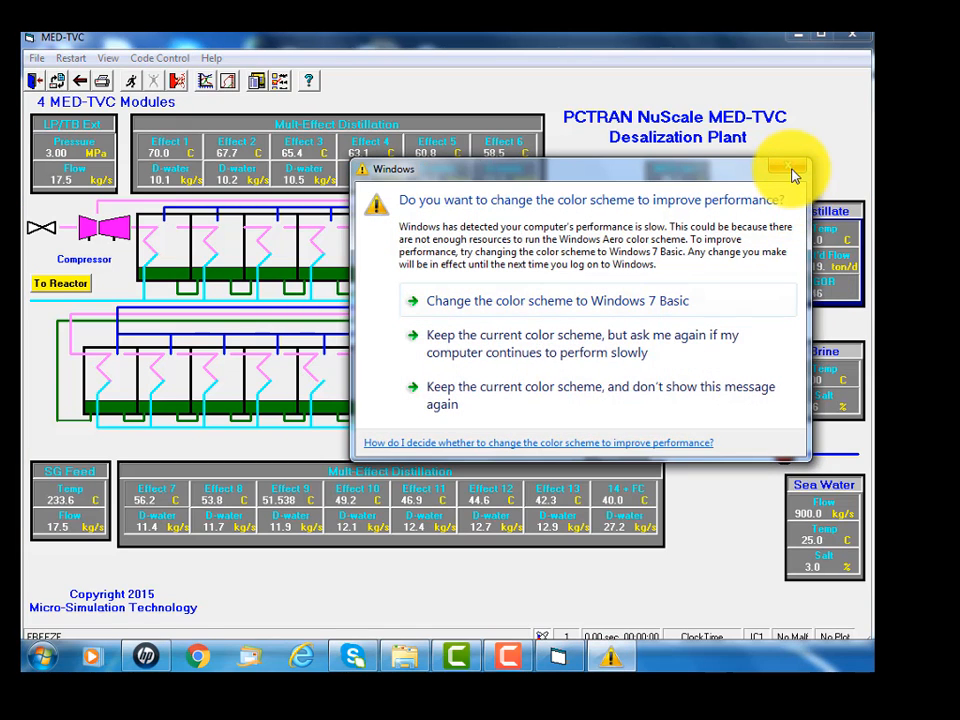
click(793, 174)
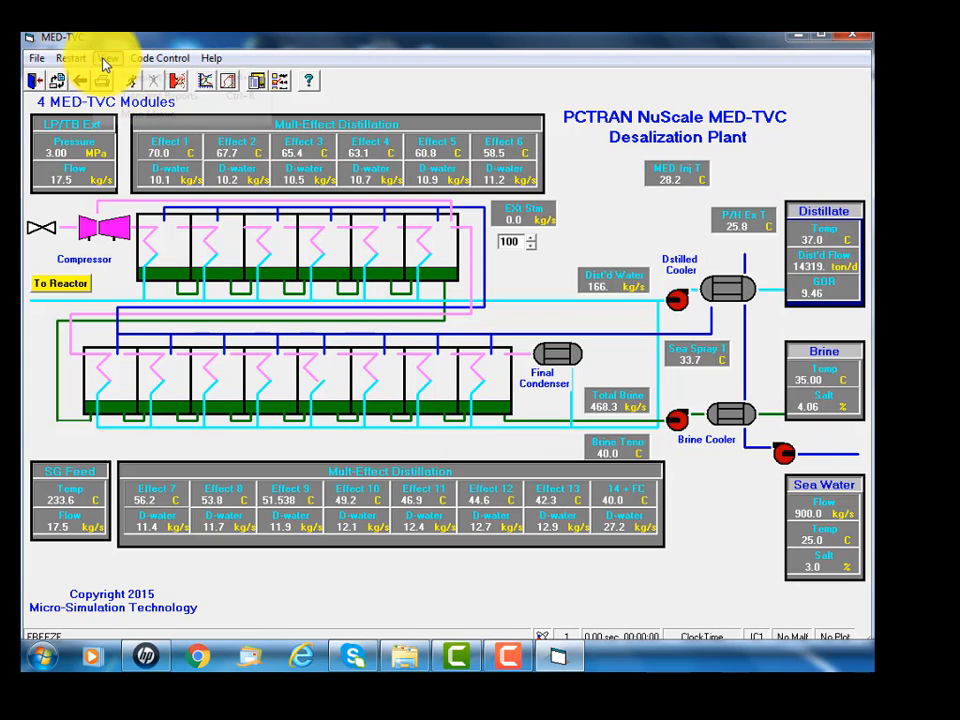
click(127, 116)
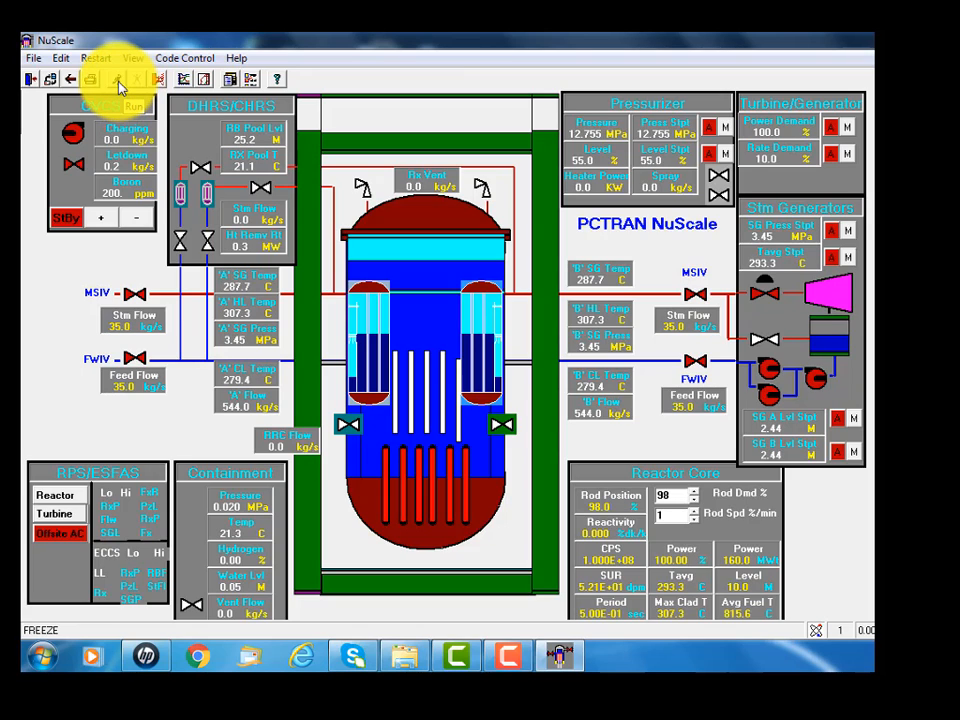
Run the simulation briefly from full power and freeze it.
click(118, 84)
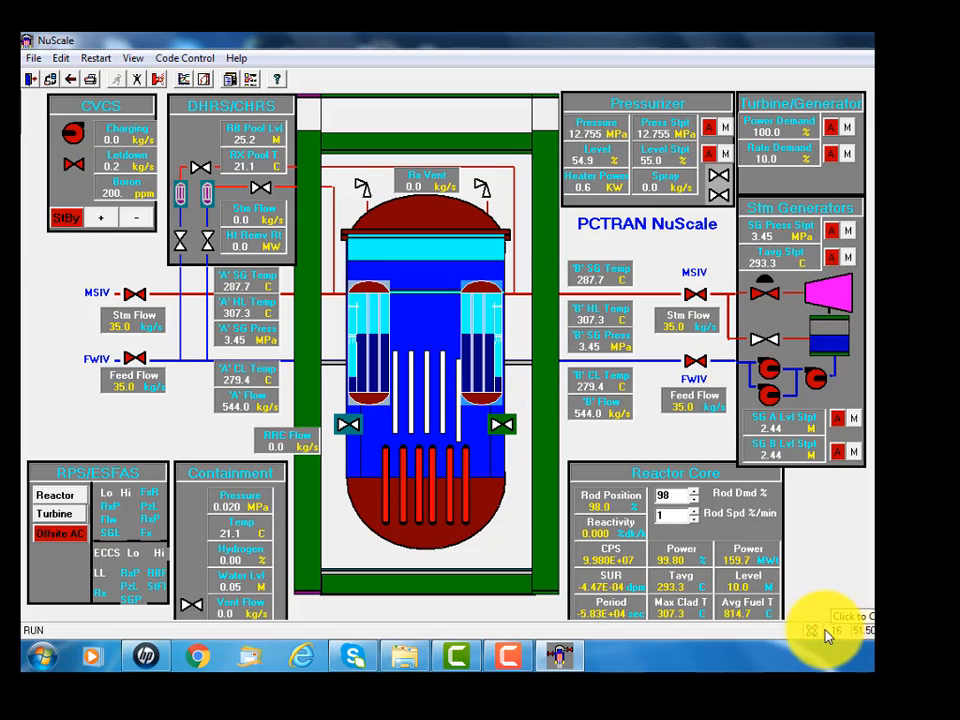
key(ctrl+f)
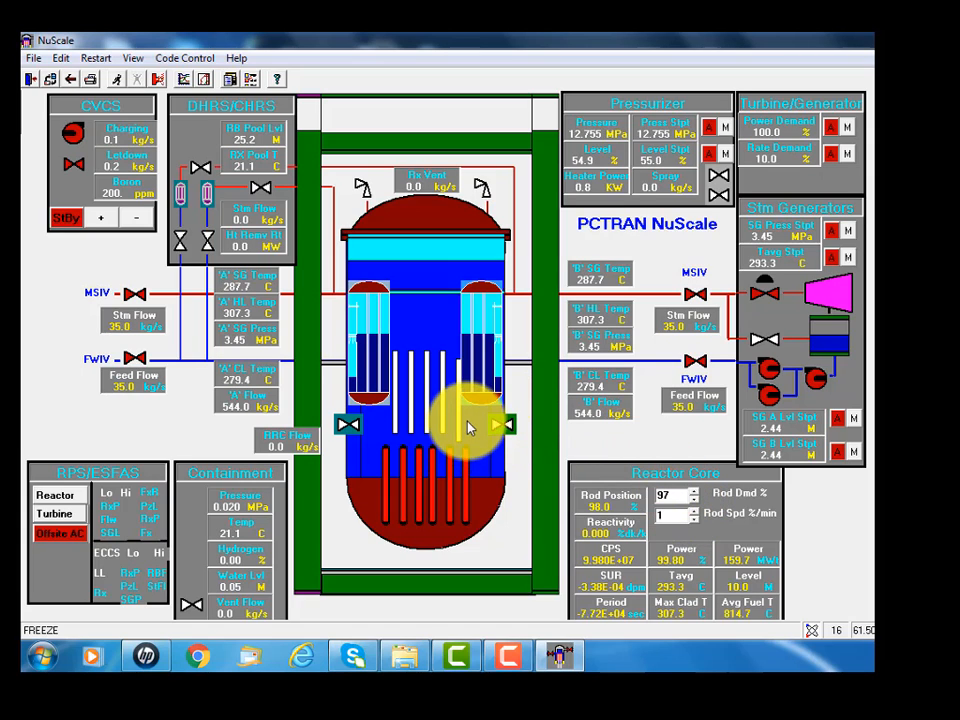
Set the reactor core's rod demand to 97% and dismiss the Windows color scheme prompt.
click(690, 494)
text(97)
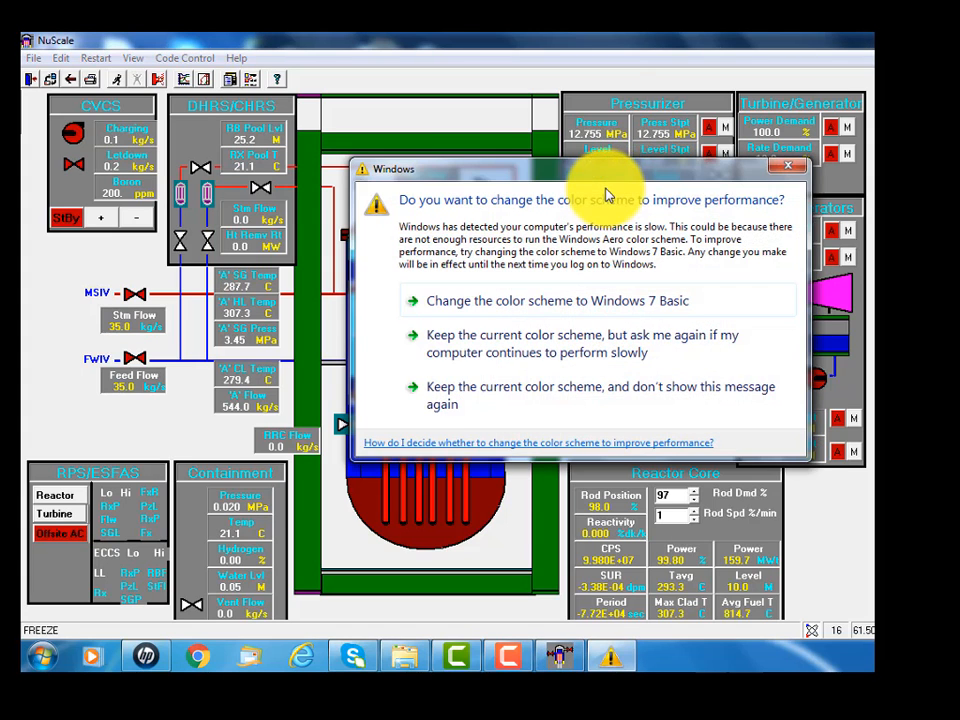
click(787, 166)
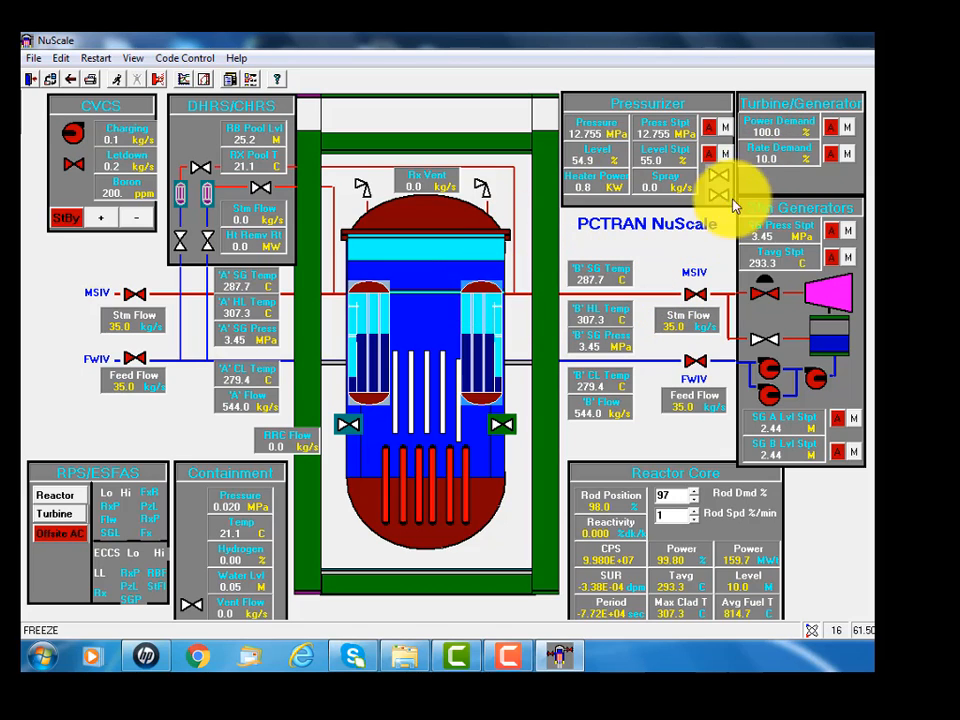
Switch the turbine power demand to manual, enter 80%, and resume the simulation.
click(850, 129)
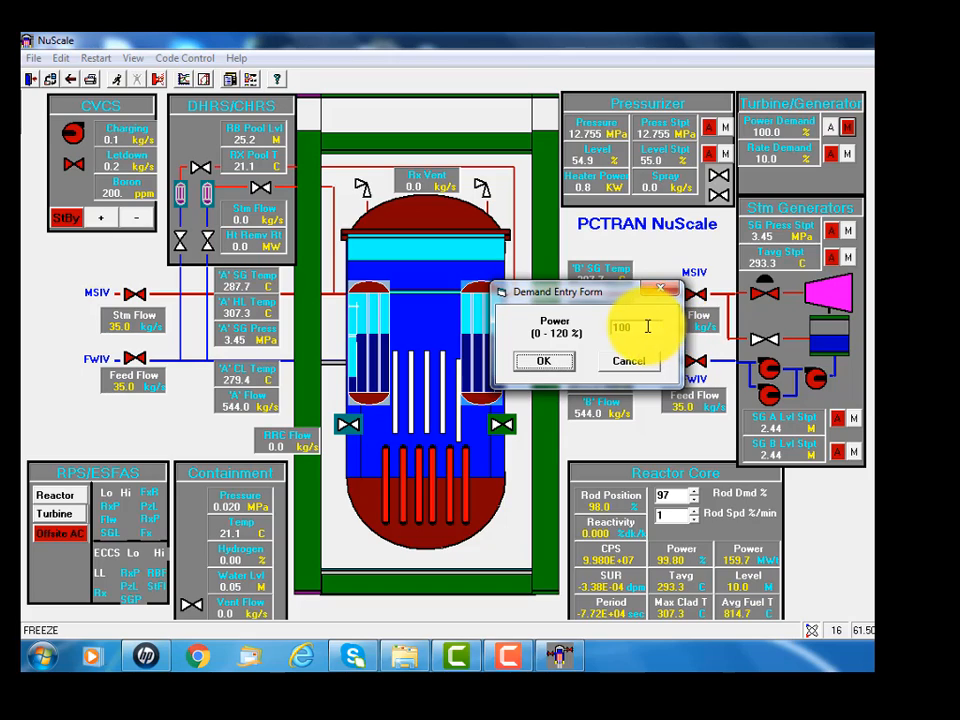
drag(647, 326, 596, 330)
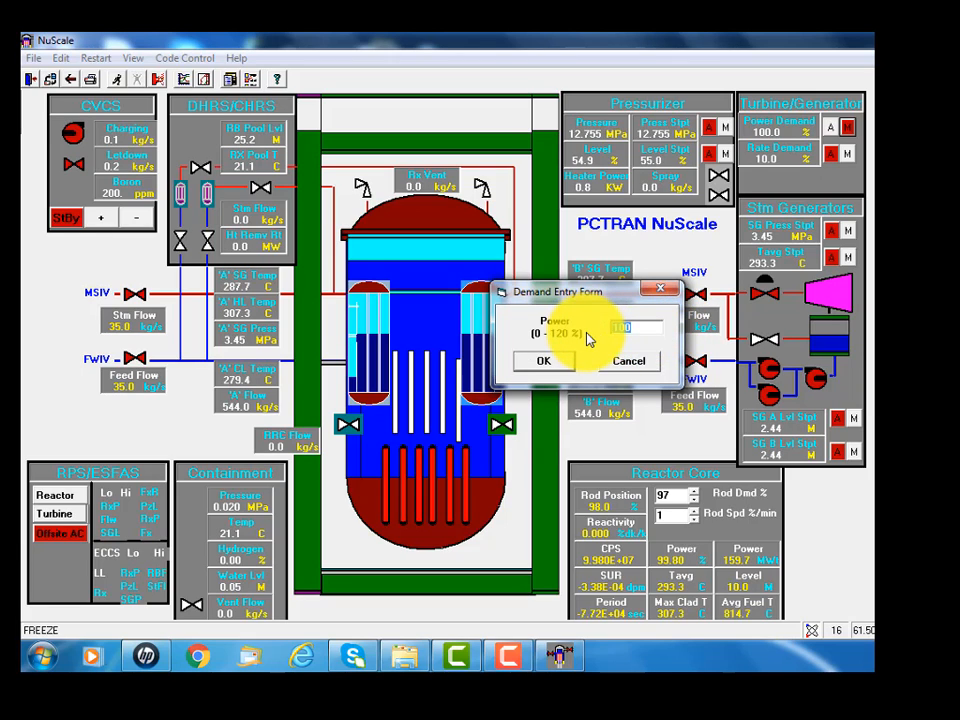
text(80)
click(567, 362)
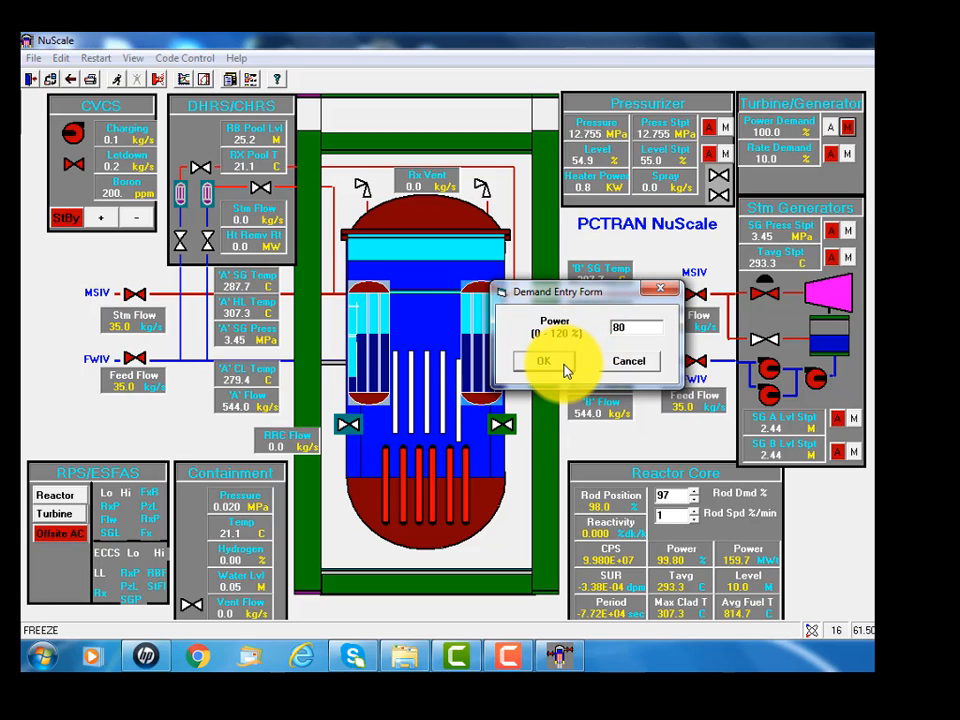
click(118, 82)
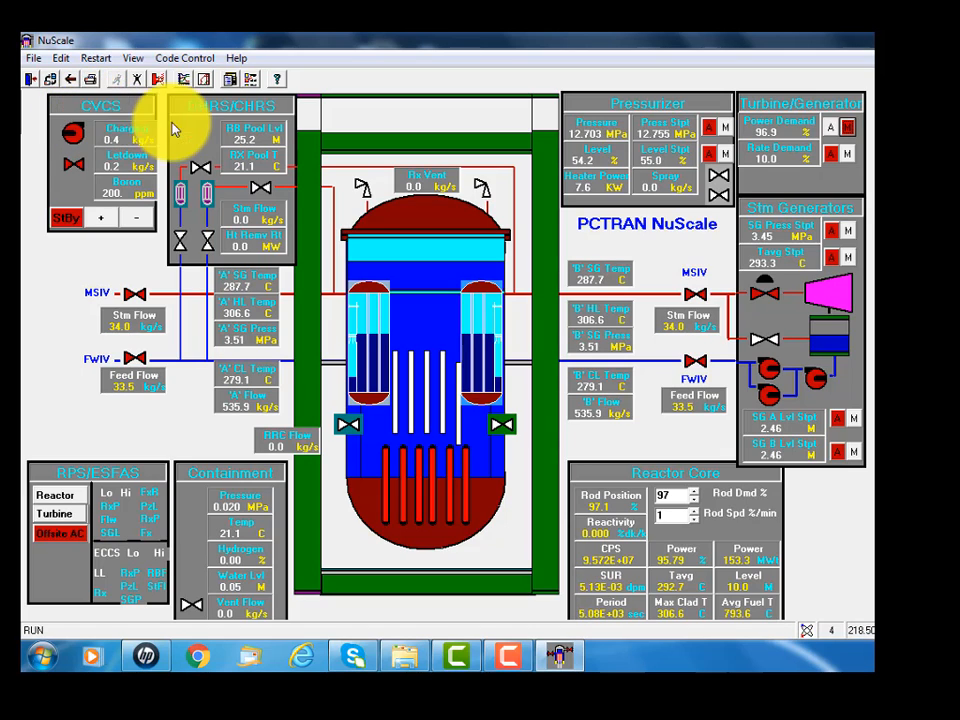
Select Power Core thermal, Power Neutron Flux and Power Turbine load as the variables for a transient plot.
click(137, 60)
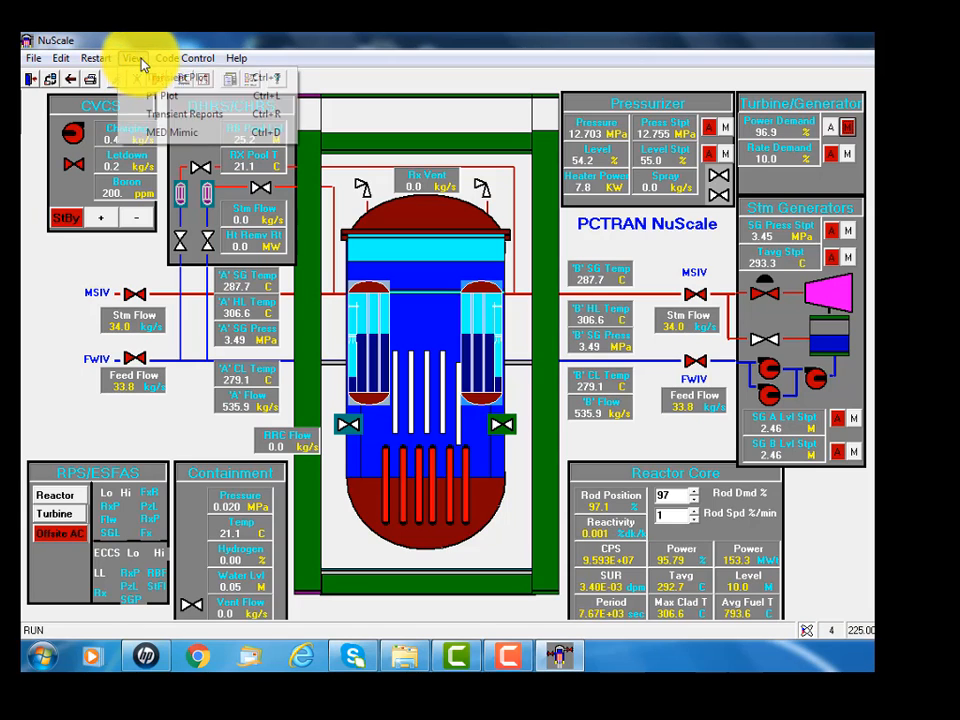
click(197, 87)
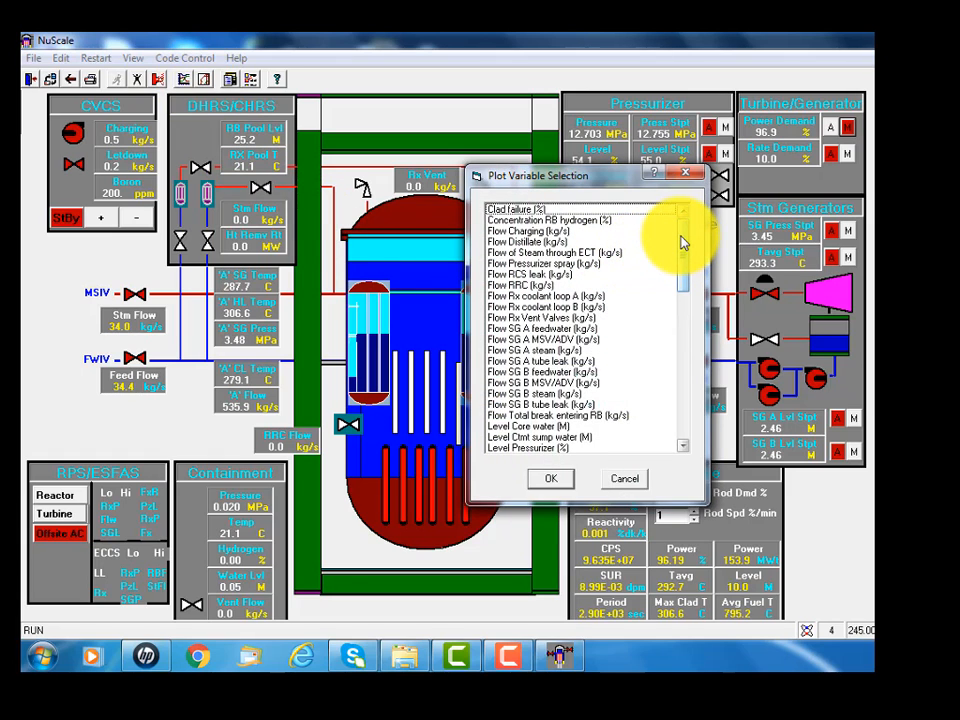
drag(683, 242, 660, 303)
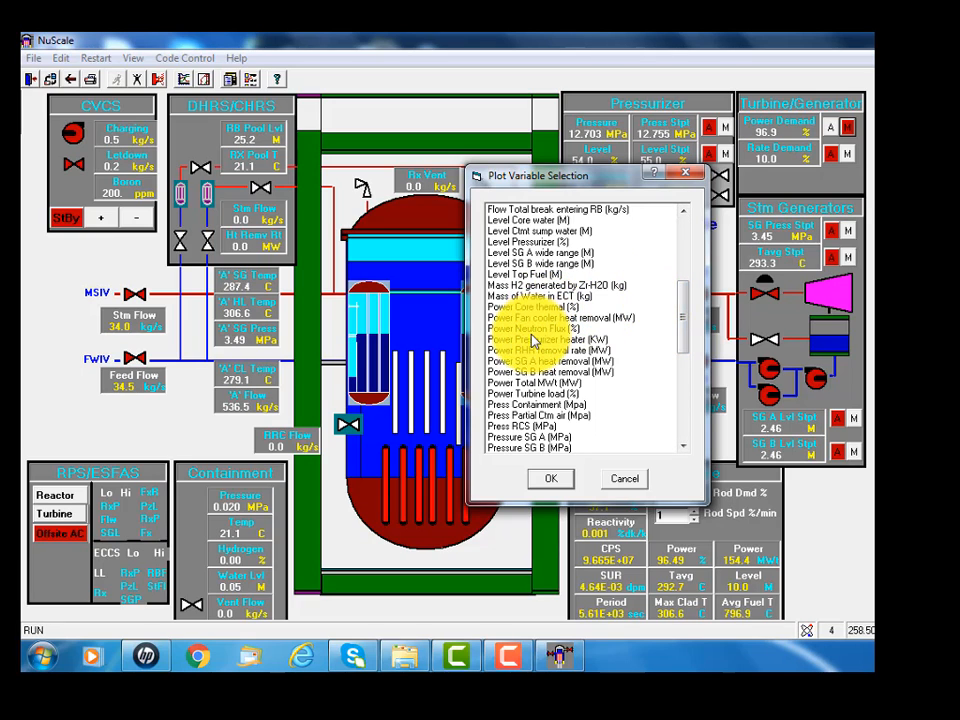
click(529, 306)
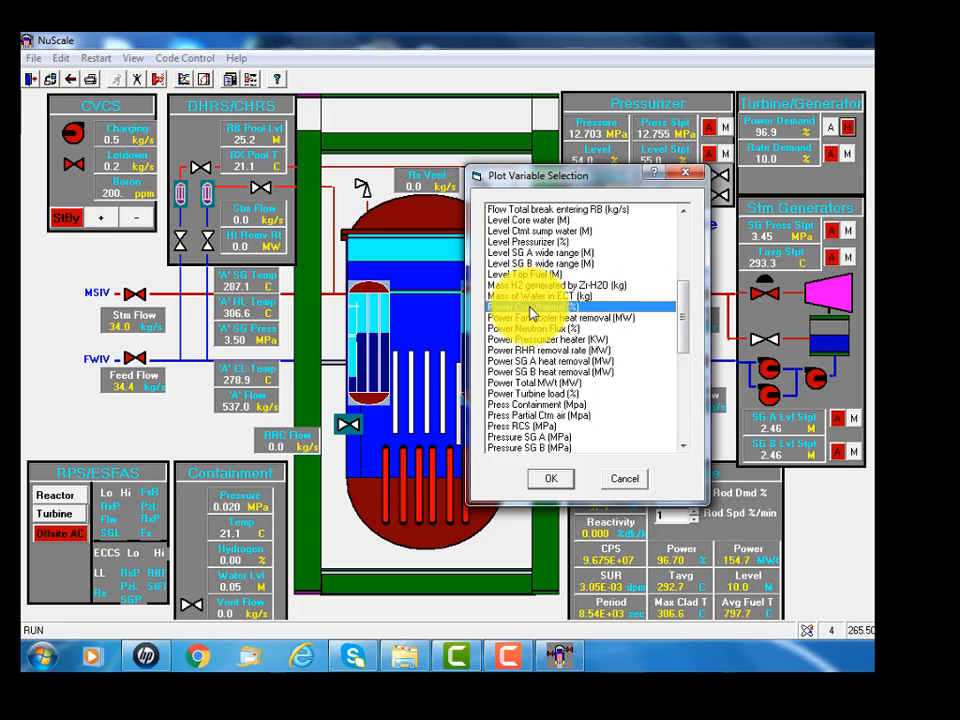
click(529, 330)
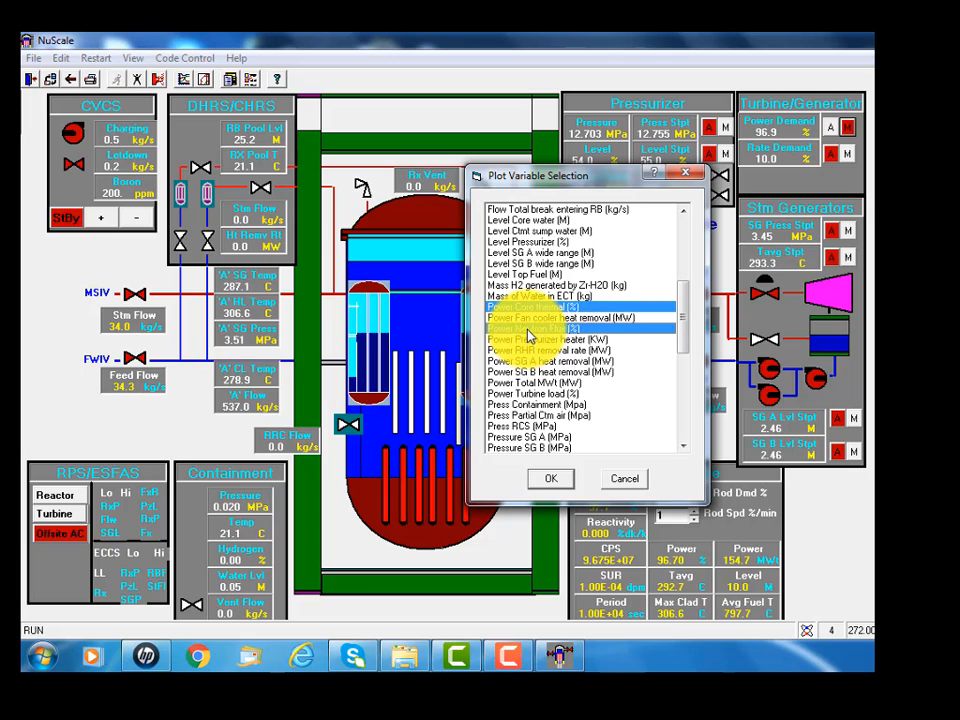
click(533, 396)
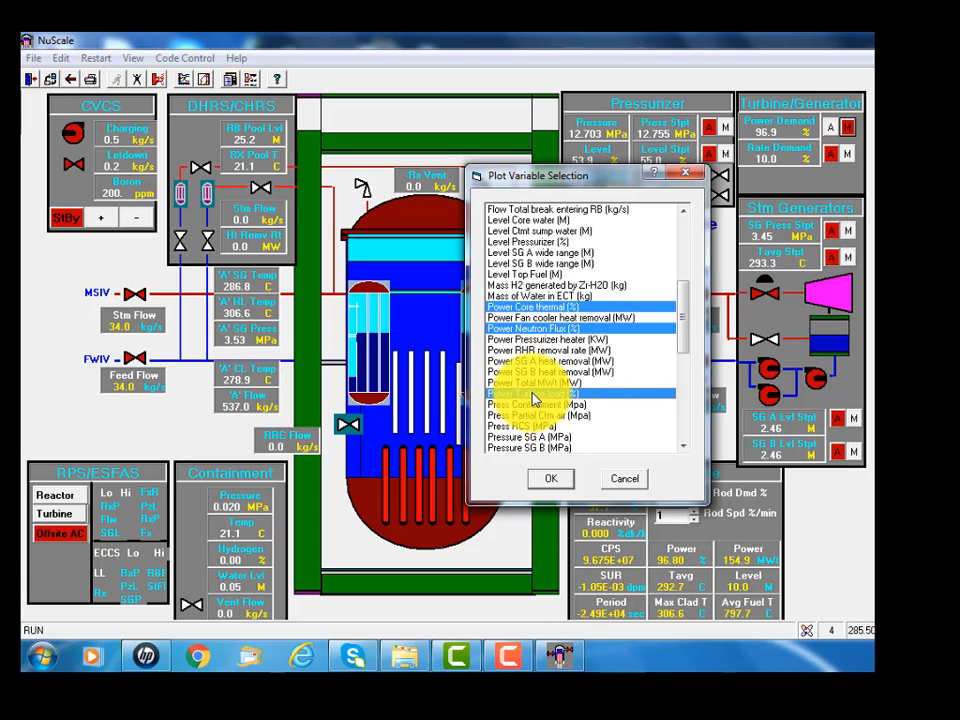
click(556, 480)
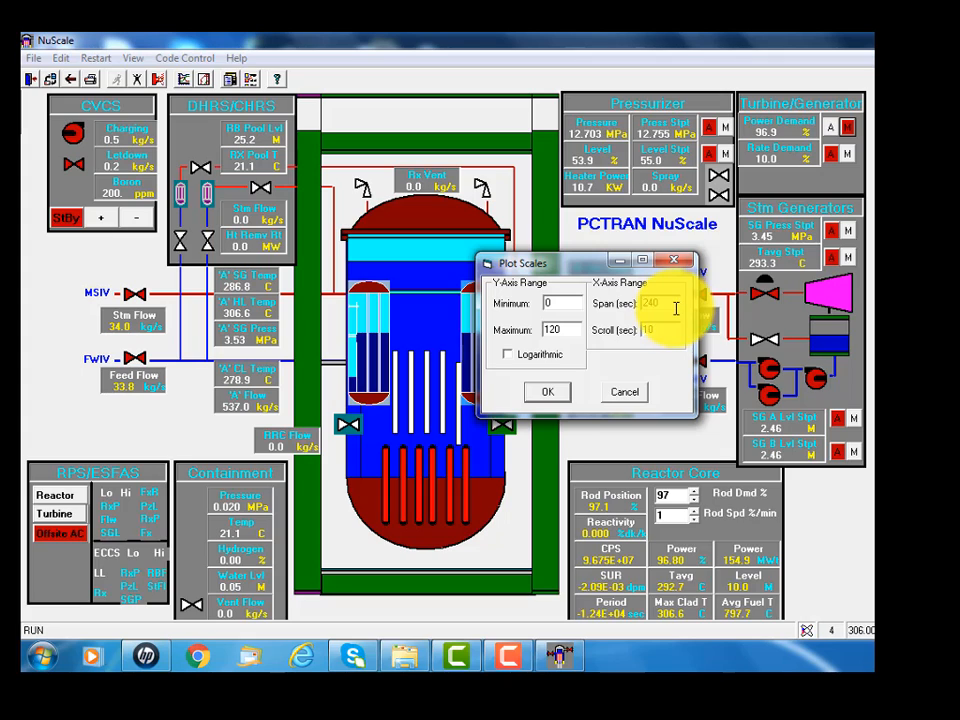
Set the transient plot's X-axis span to 1000 seconds and generate the plot.
drag(669, 305, 629, 303)
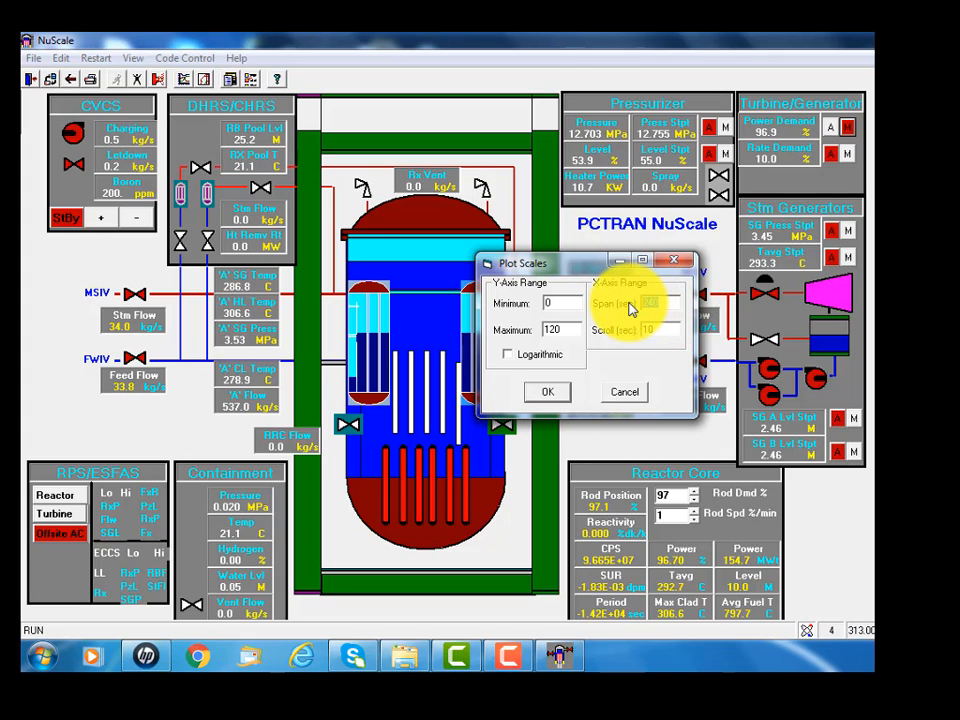
text(1000)
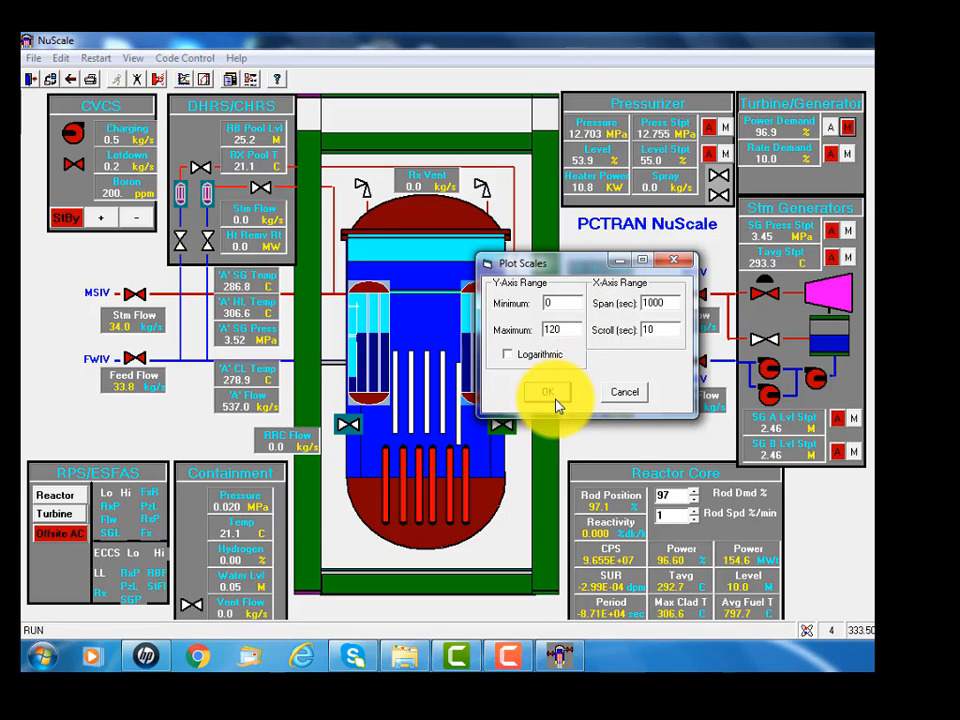
click(549, 398)
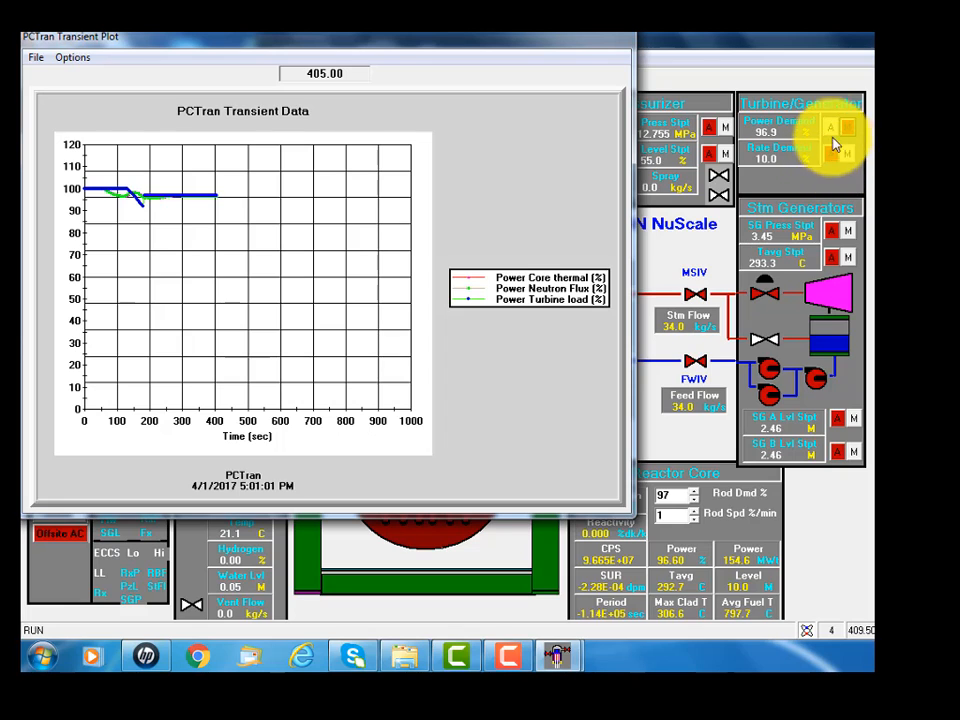
Return to the reactor mimic and re-enter the manual turbine power demand as 80%.
click(860, 130)
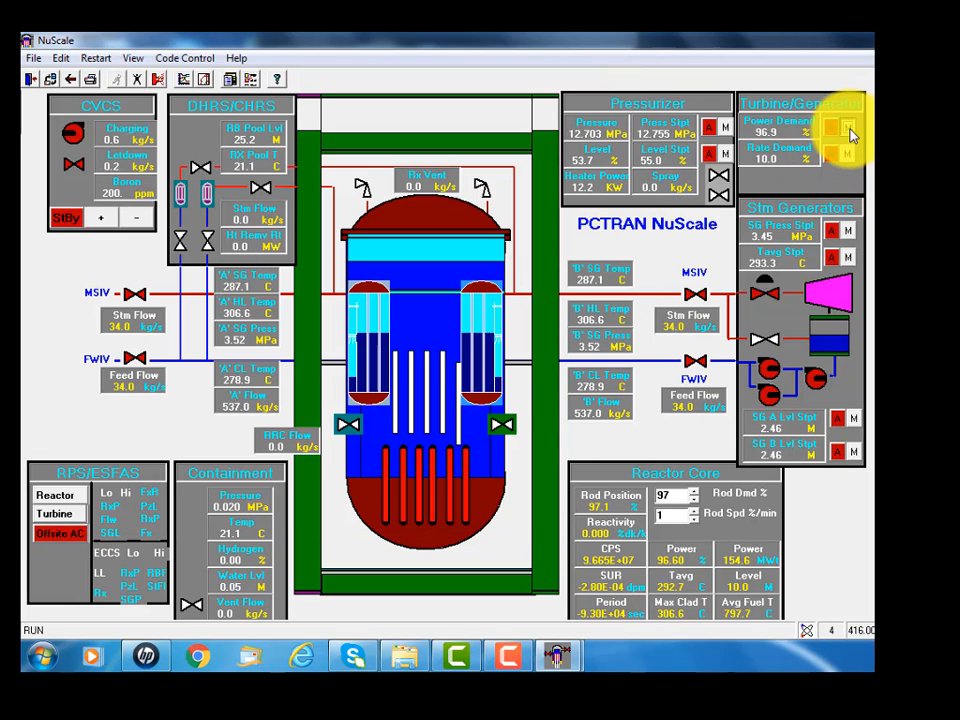
click(848, 129)
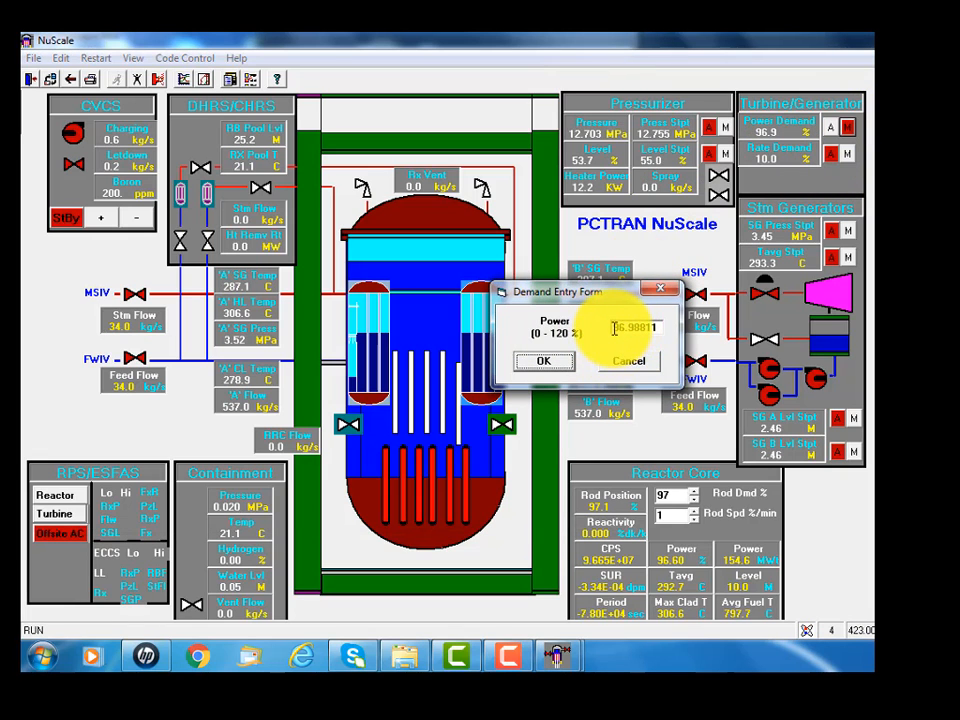
double_click(632, 328)
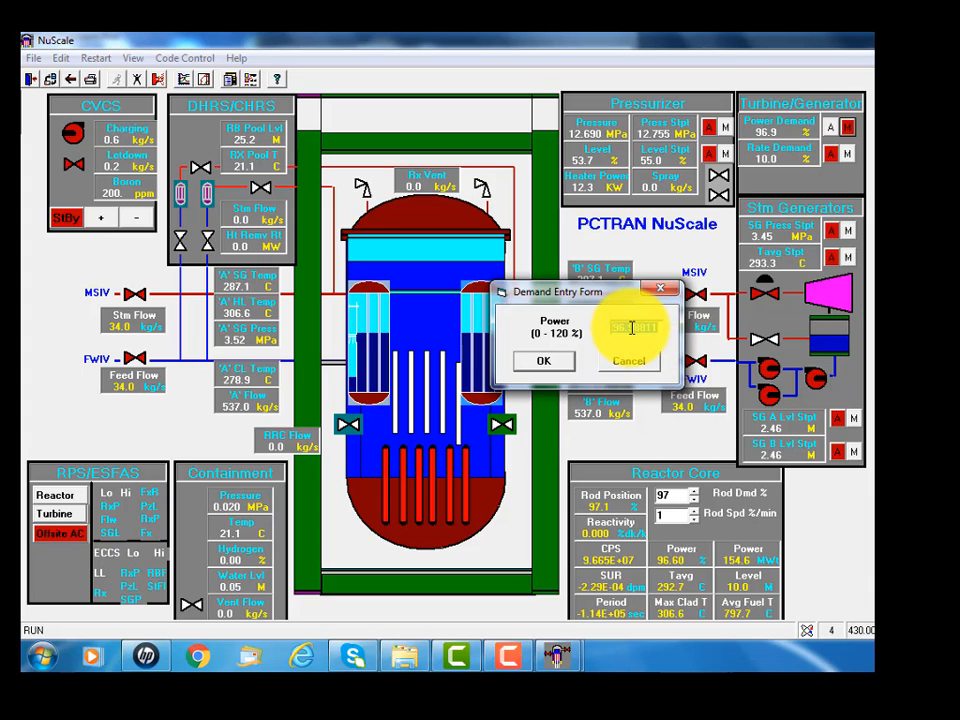
click(563, 365)
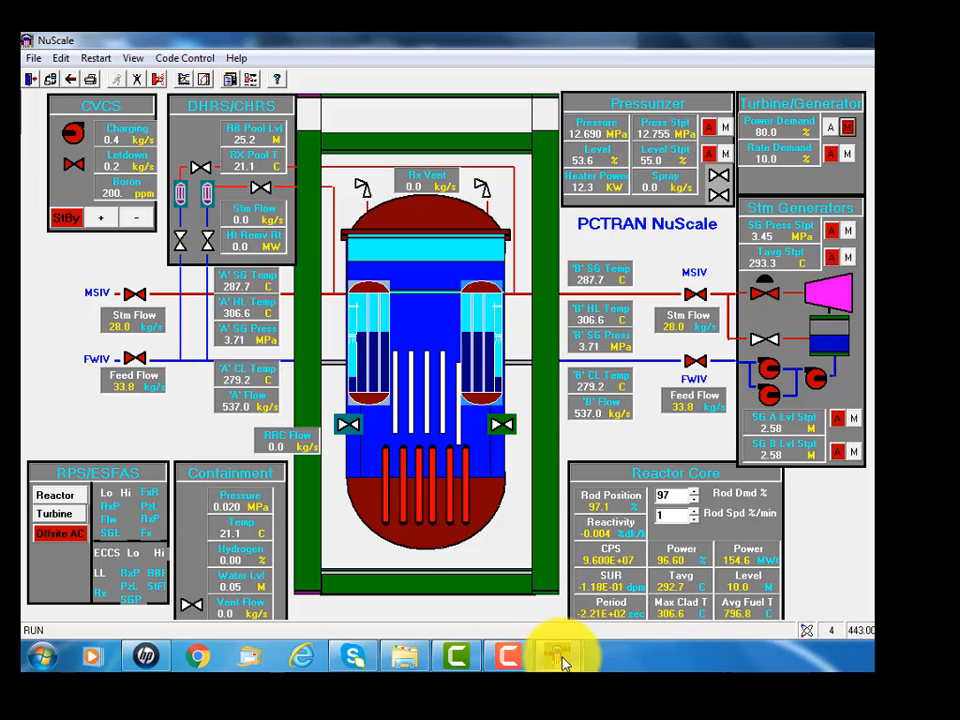
Examine the power response to the demand reduction on the transient plot and return to the reactor mimic.
mouse_move(563, 660)
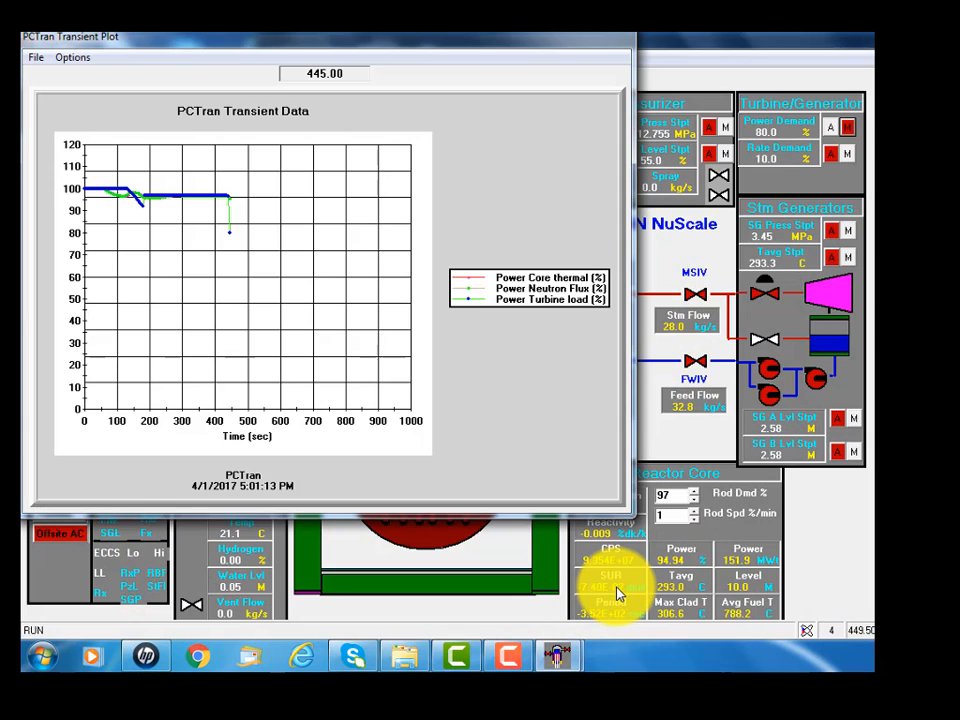
click(617, 596)
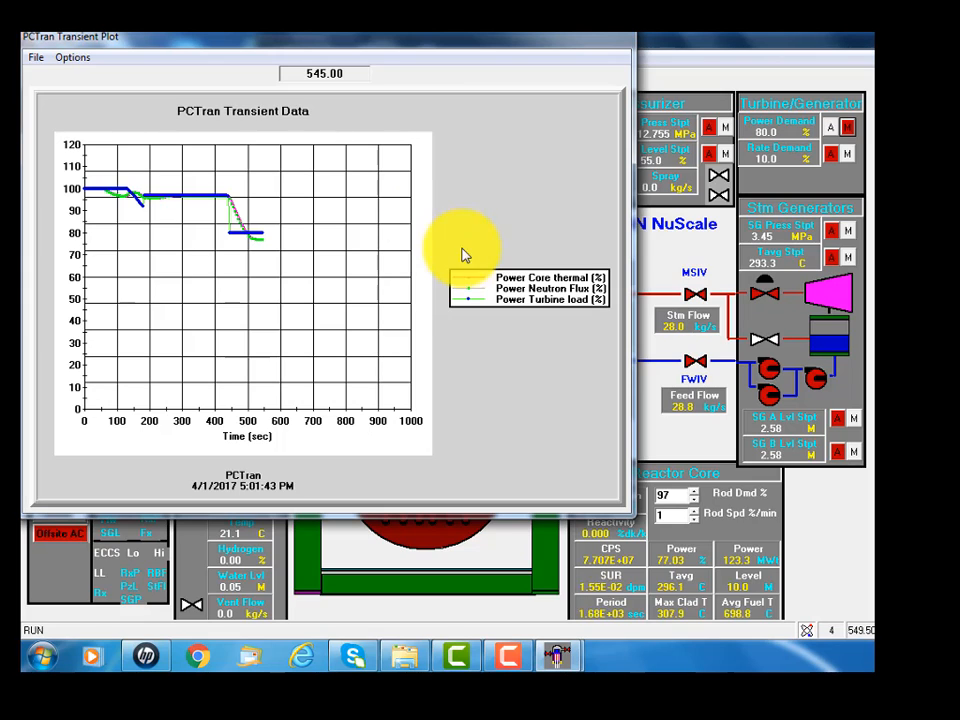
click(651, 263)
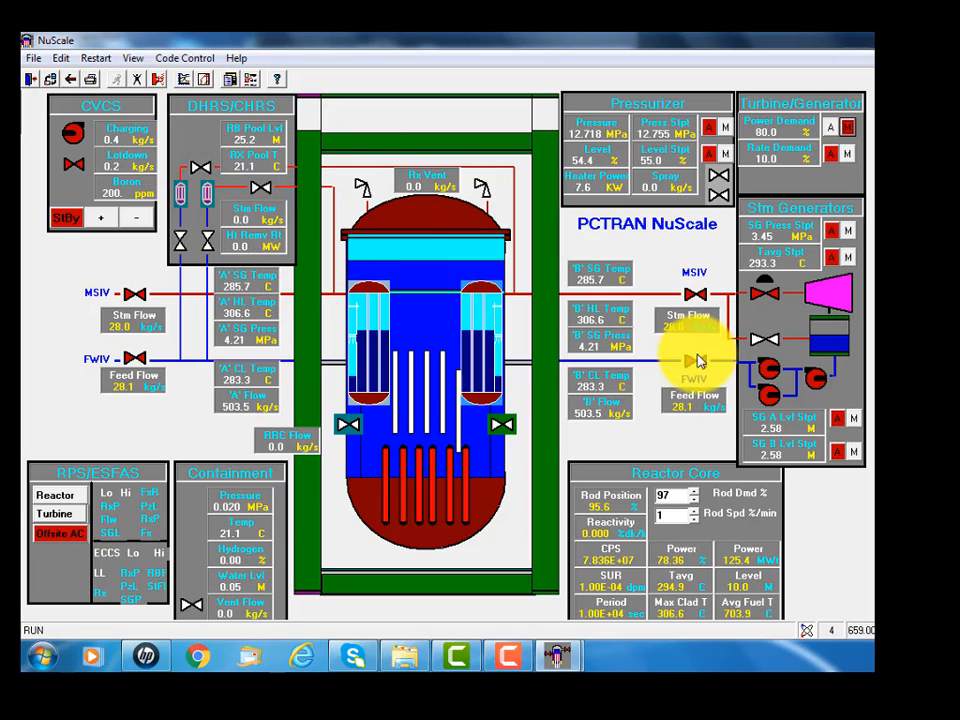
Trip the reactor manually and isolate the secondary side by stopping the condensate and feedwater pumps and closing the MSIVs.
click(63, 499)
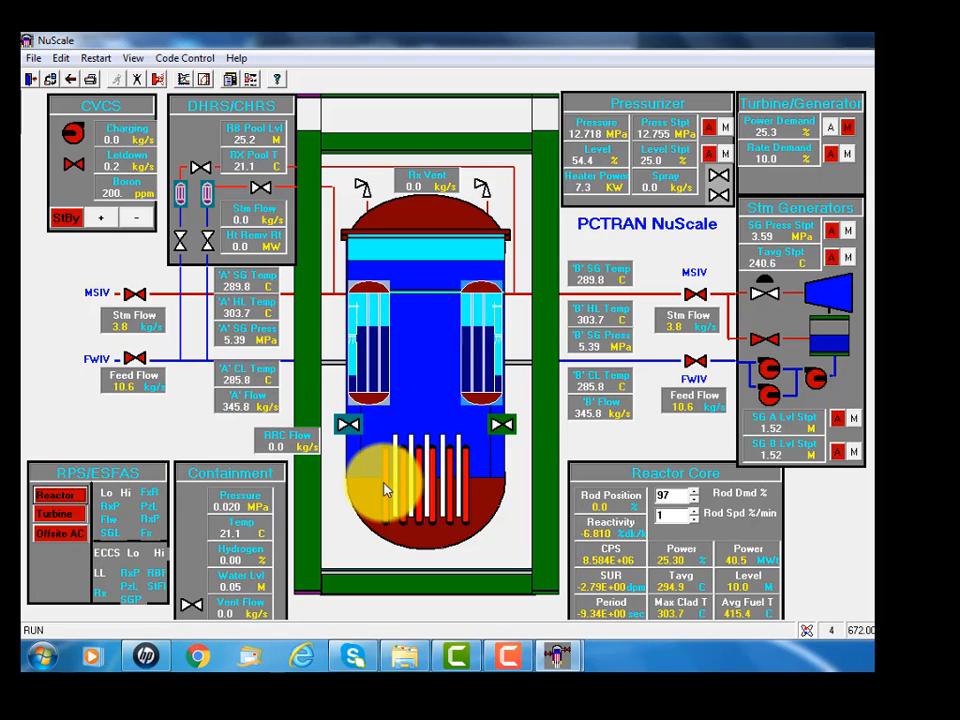
click(818, 385)
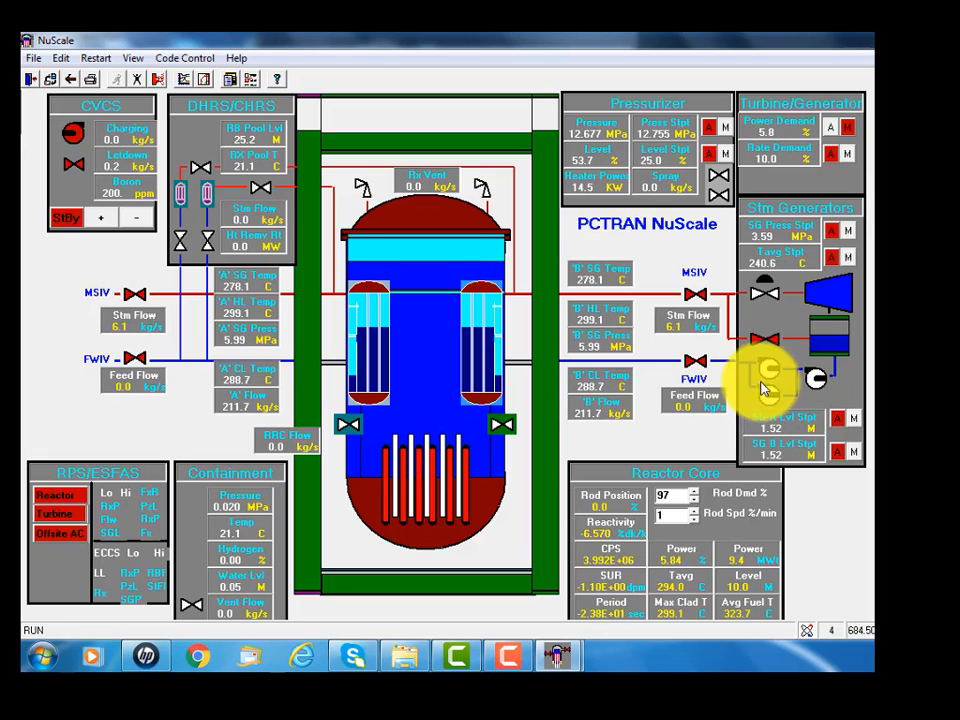
click(693, 295)
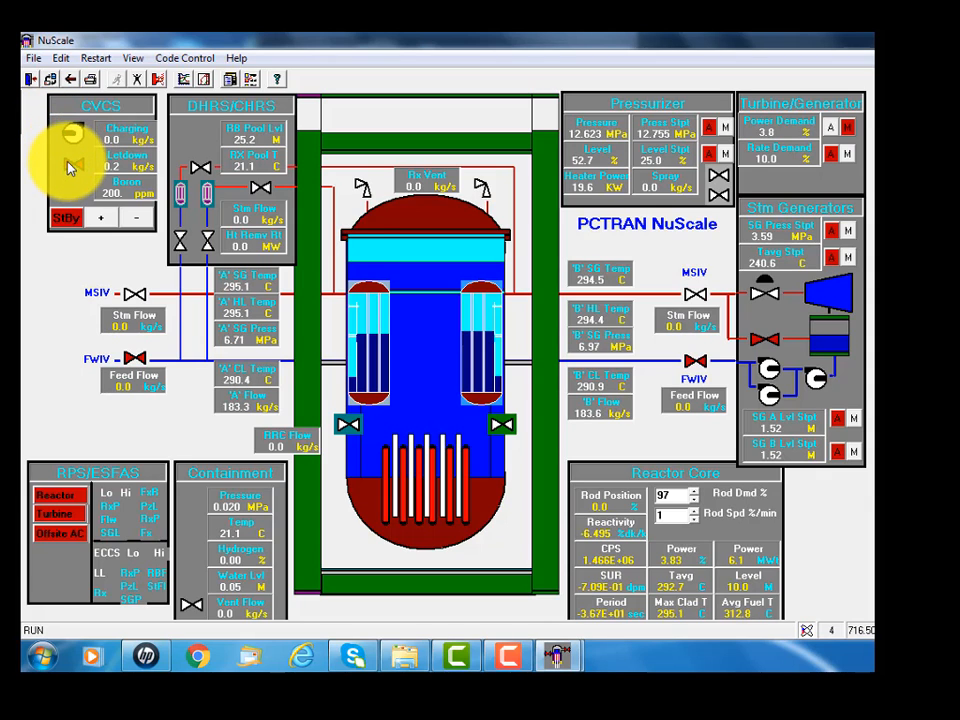
Open the steam and return valves of both DHRS trains to start passive decay heat removal.
click(263, 191)
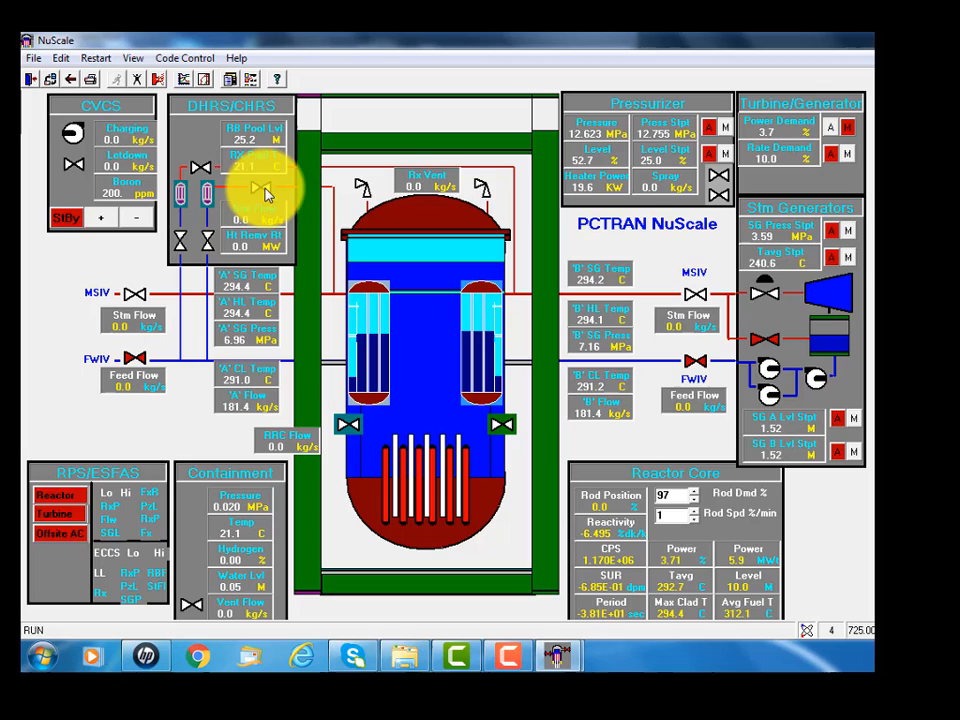
click(207, 241)
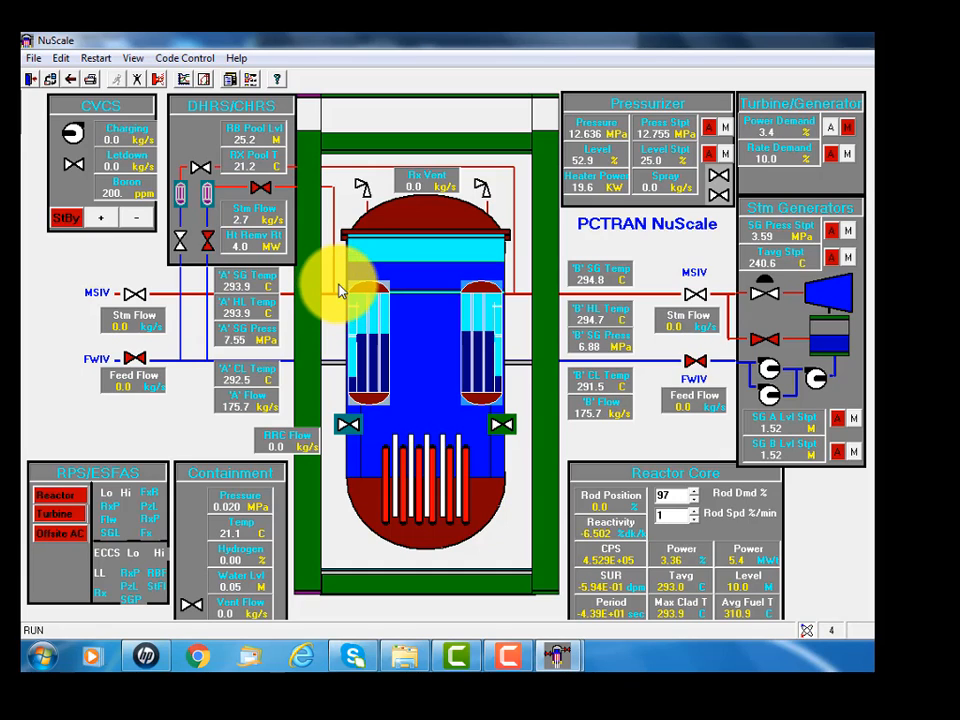
click(266, 187)
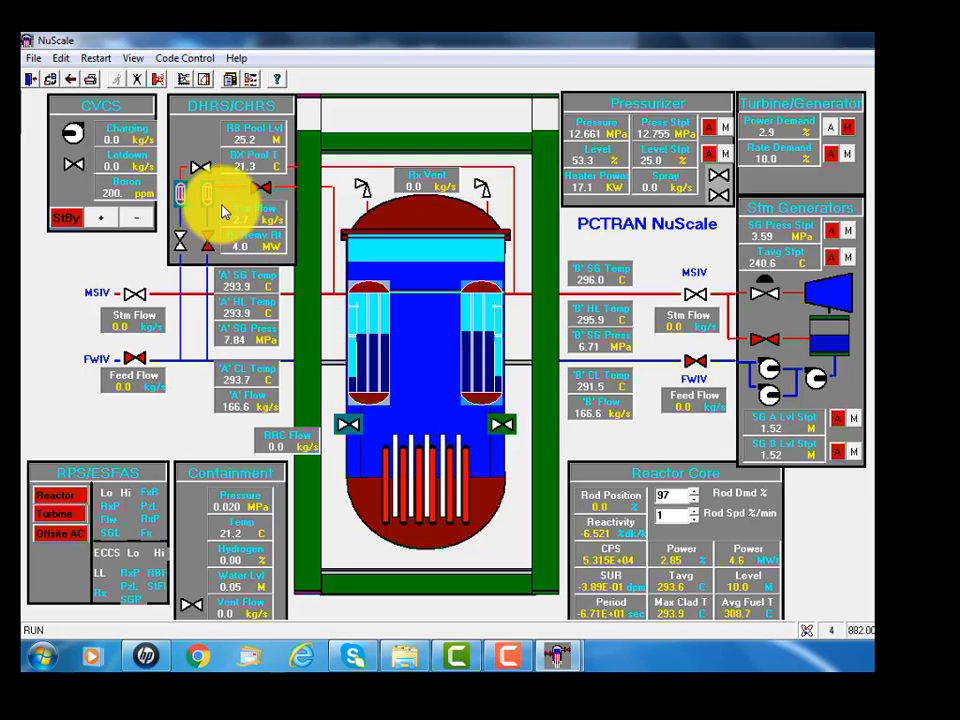
click(201, 170)
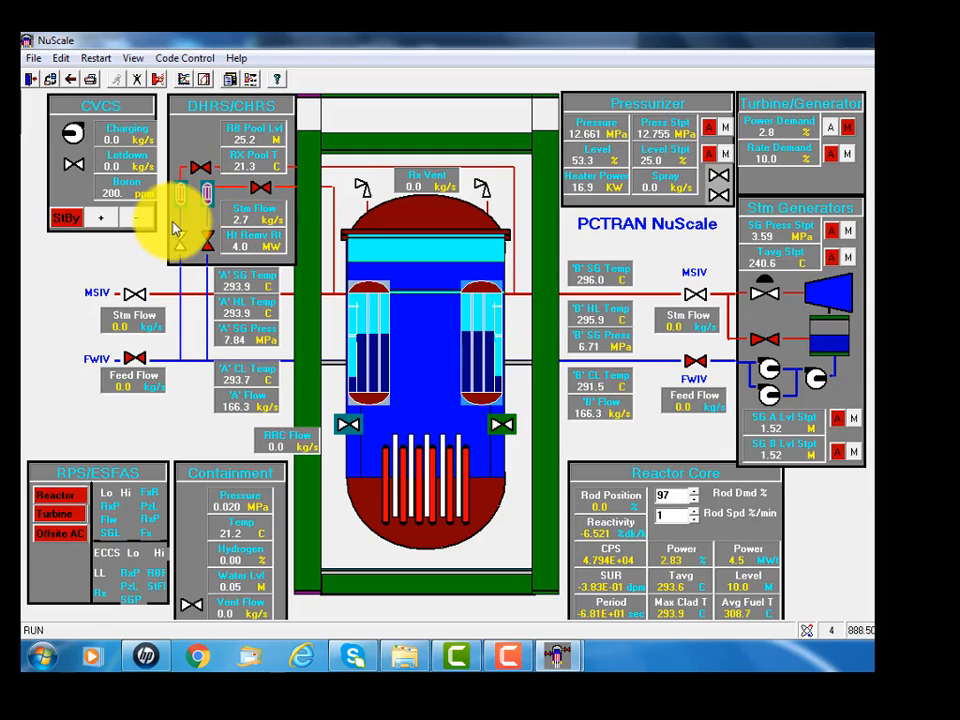
click(184, 244)
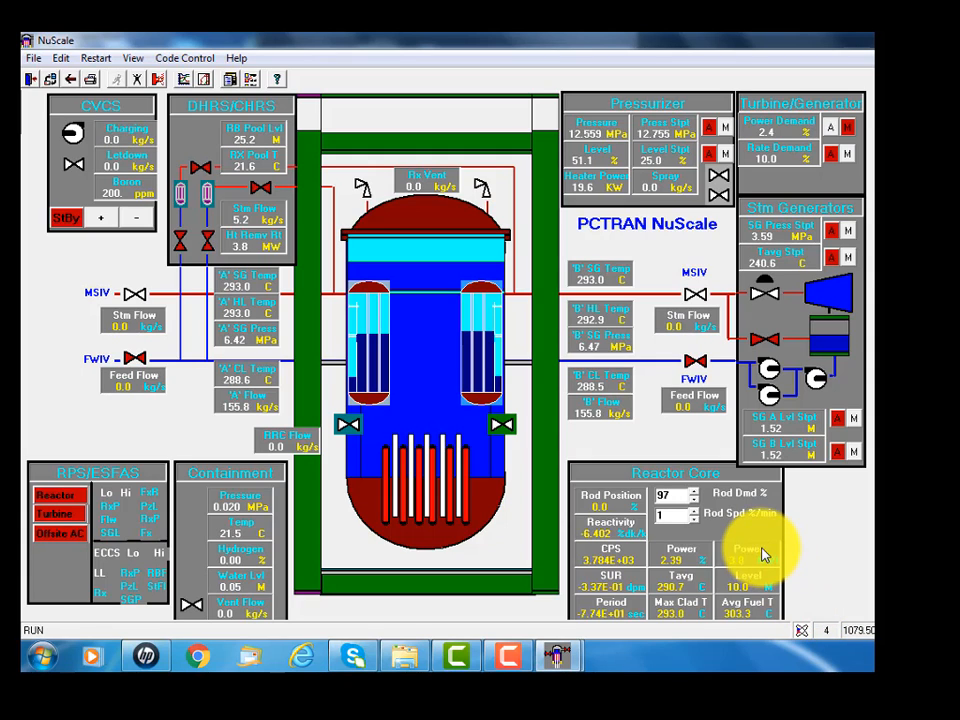
Load initial condition 8, SBO 1 day pool boiling, without saving the plot data or transient reports, and run the simulation.
click(96, 58)
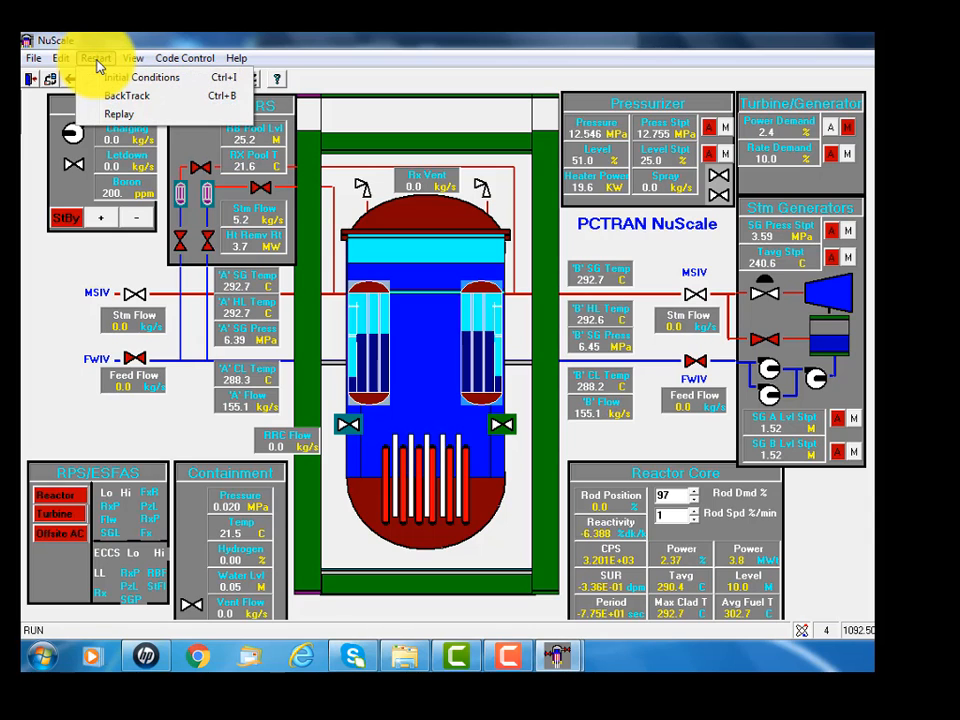
click(113, 80)
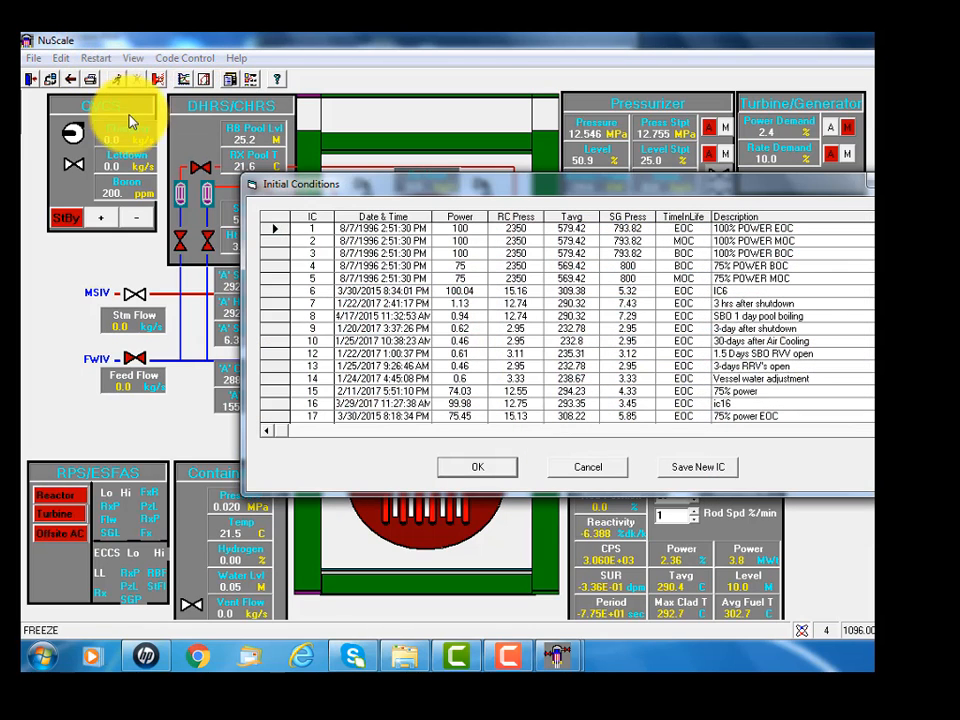
click(282, 318)
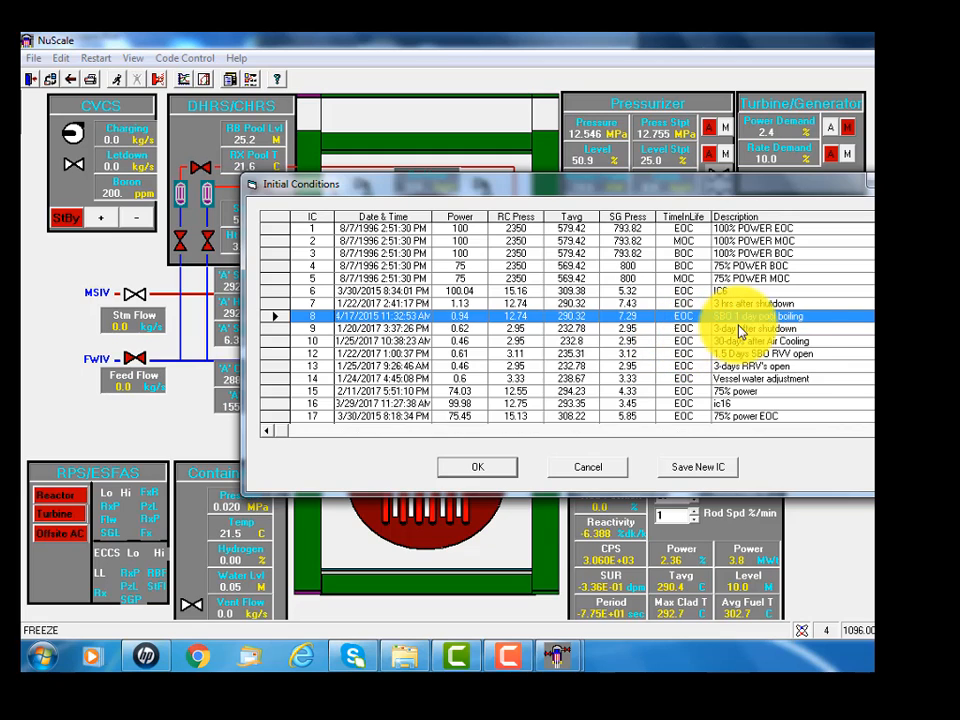
click(479, 469)
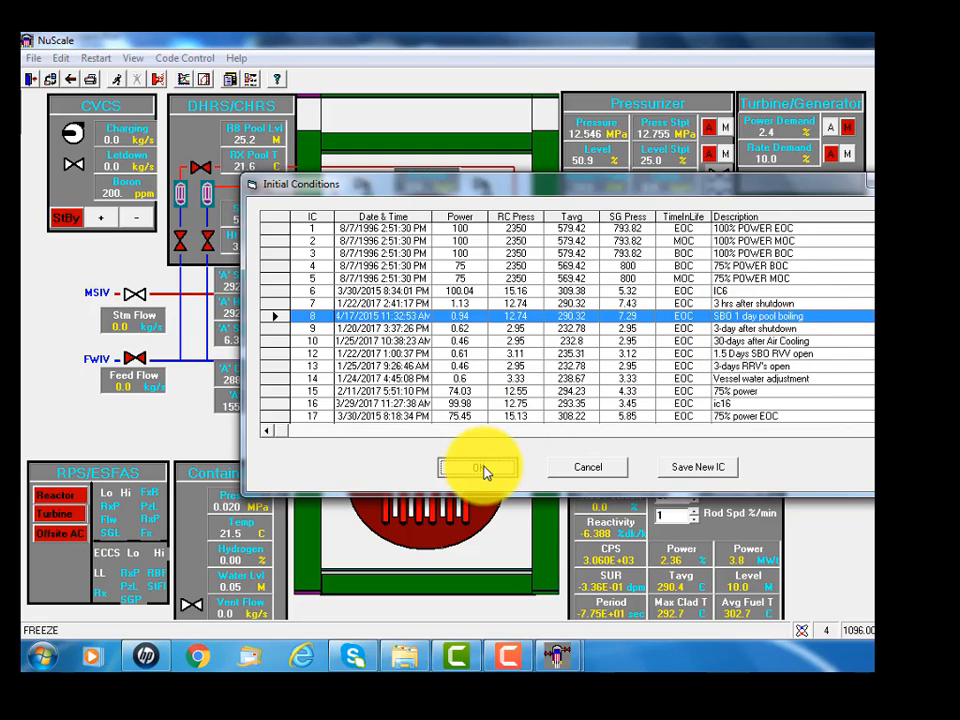
click(728, 407)
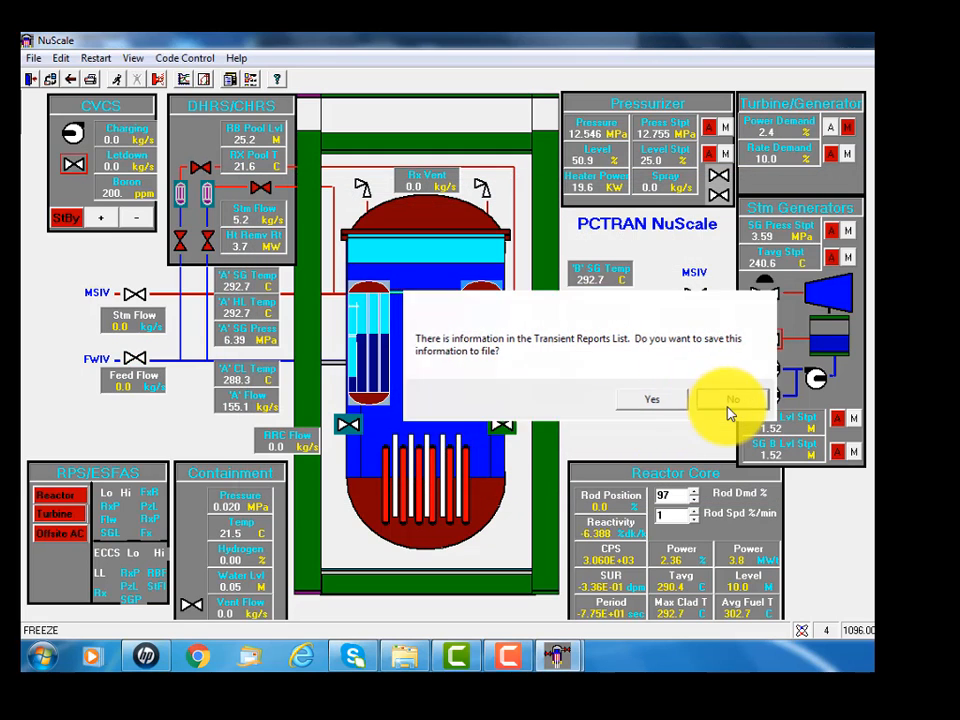
click(735, 402)
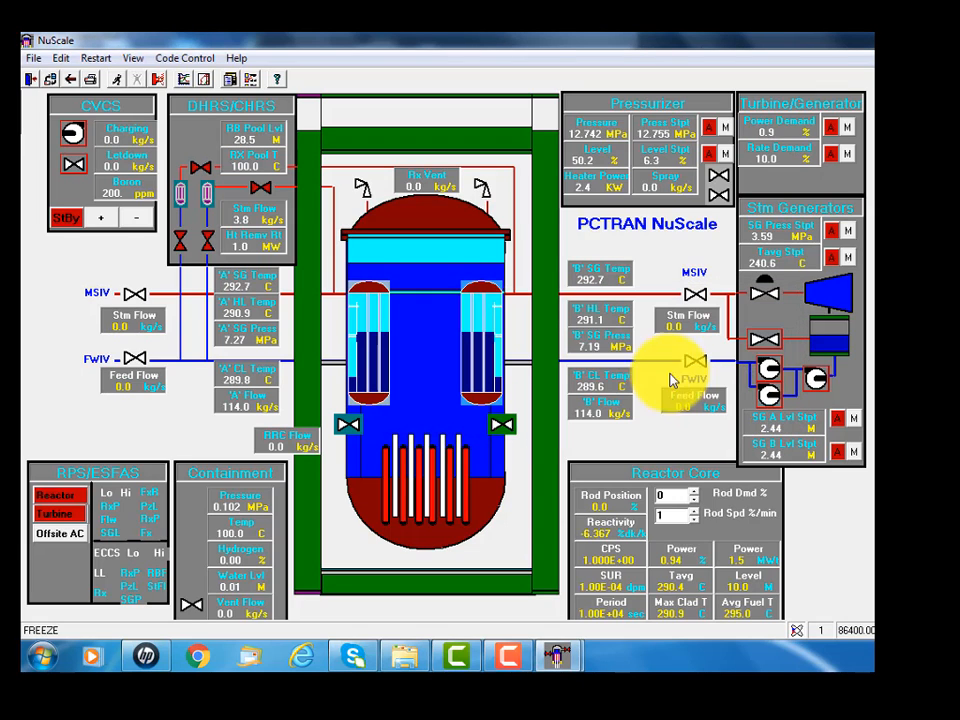
click(119, 81)
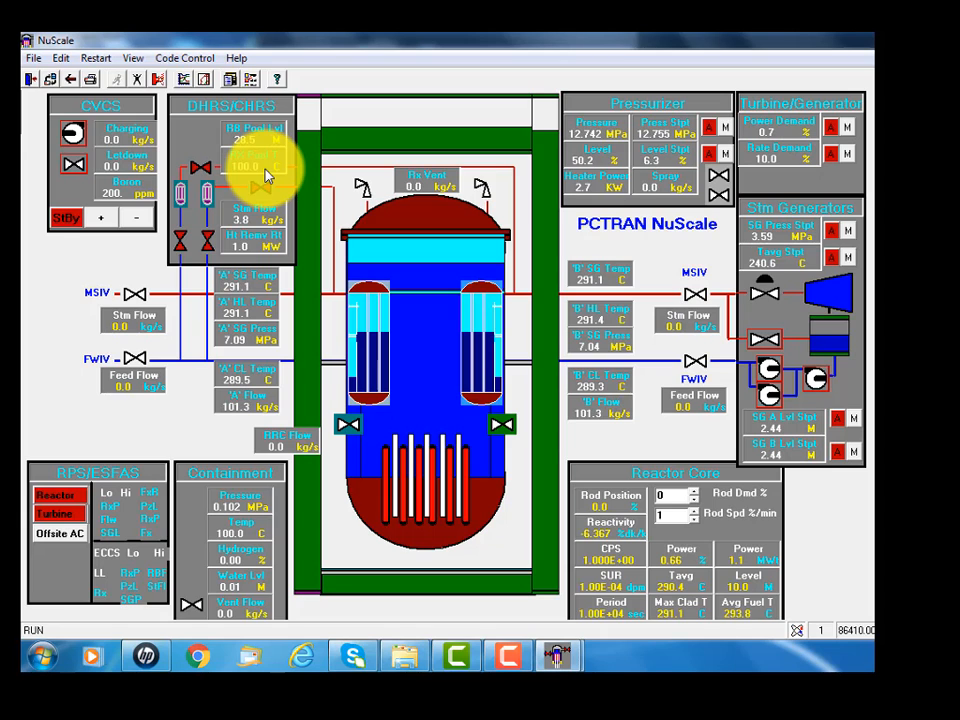
Load initial condition 9, 3-day after shutdown, discard the unsaved plot data, and run the simulation.
click(110, 62)
click(138, 88)
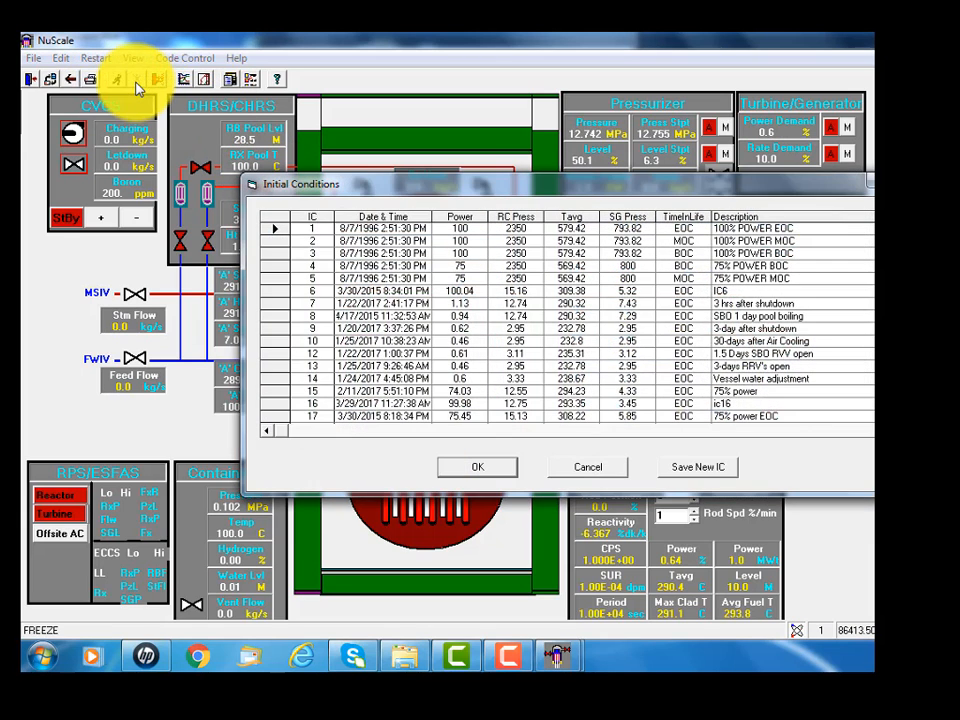
click(272, 331)
click(500, 470)
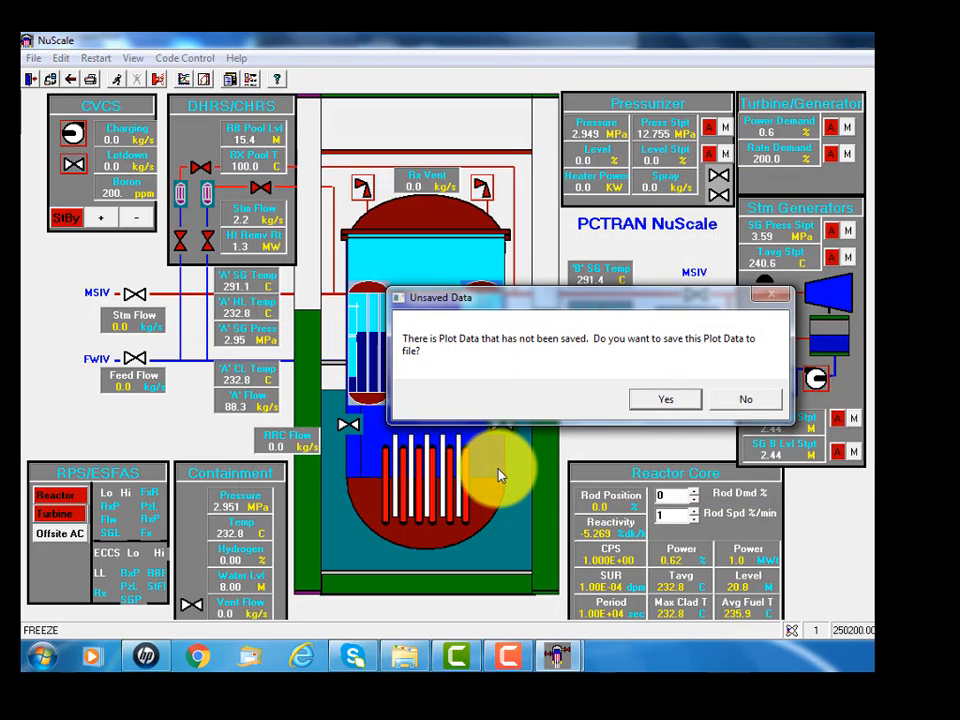
click(745, 401)
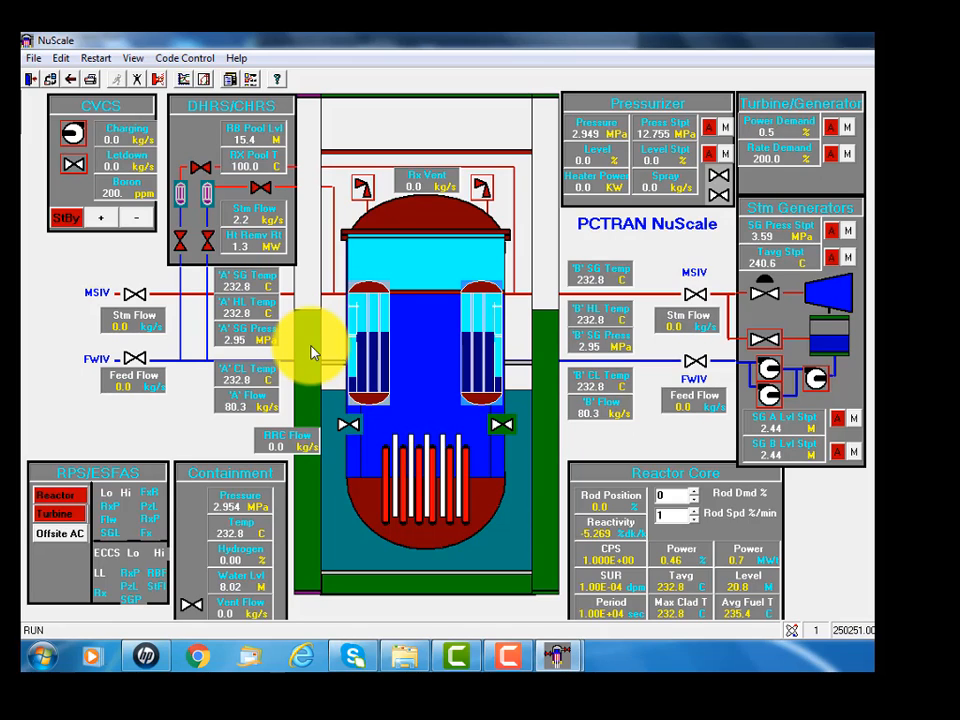
Load initial condition 10, 30-days after Air Cooling, without saving the plot data, and run the simulation.
click(97, 58)
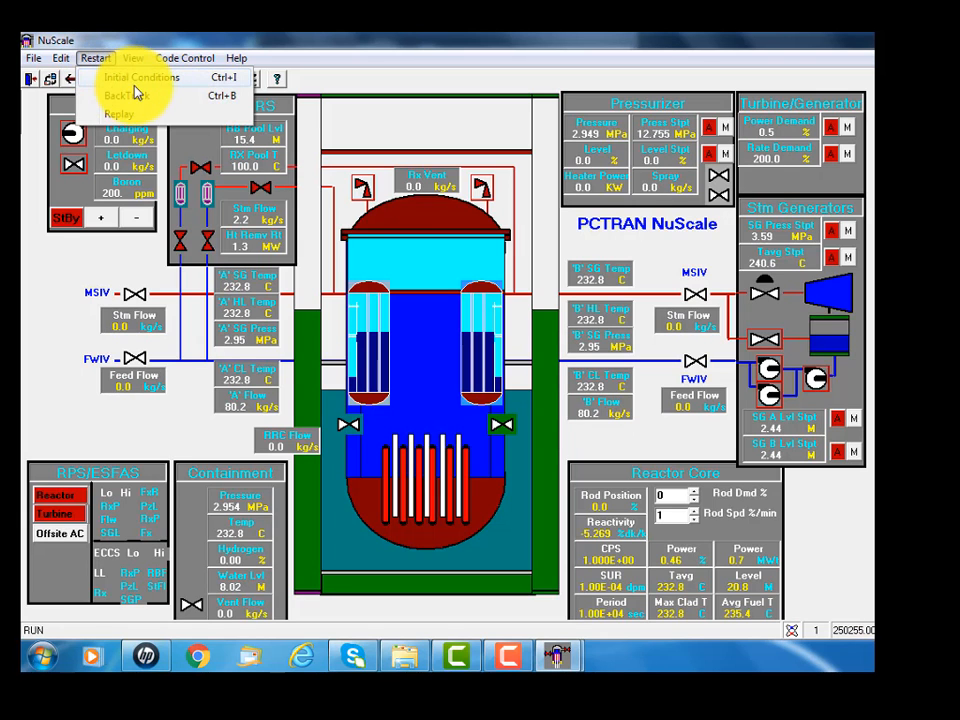
click(139, 79)
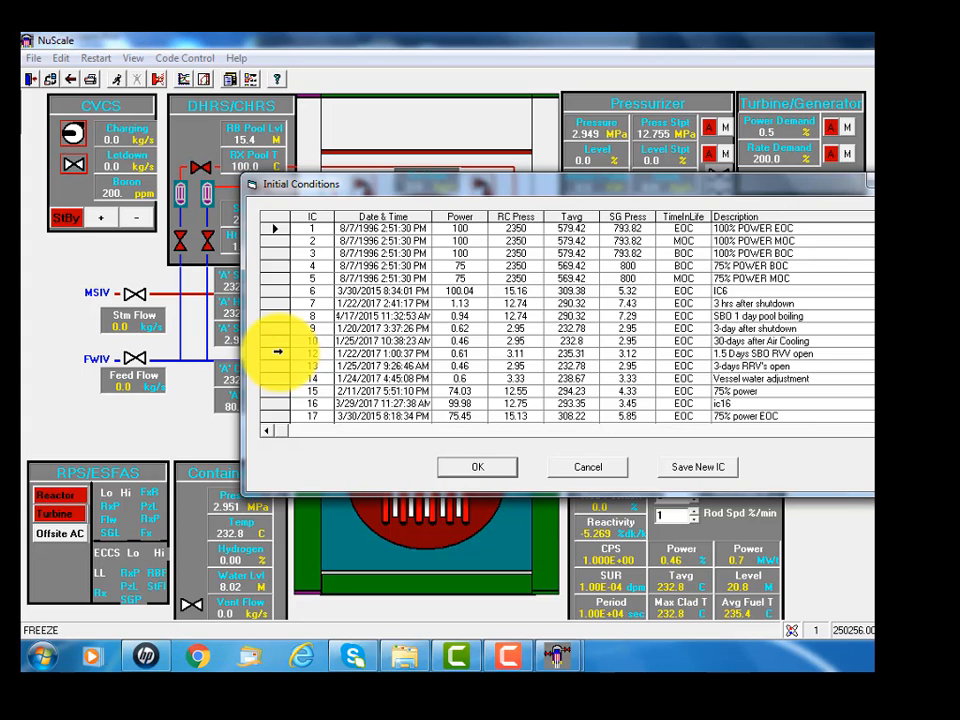
click(279, 355)
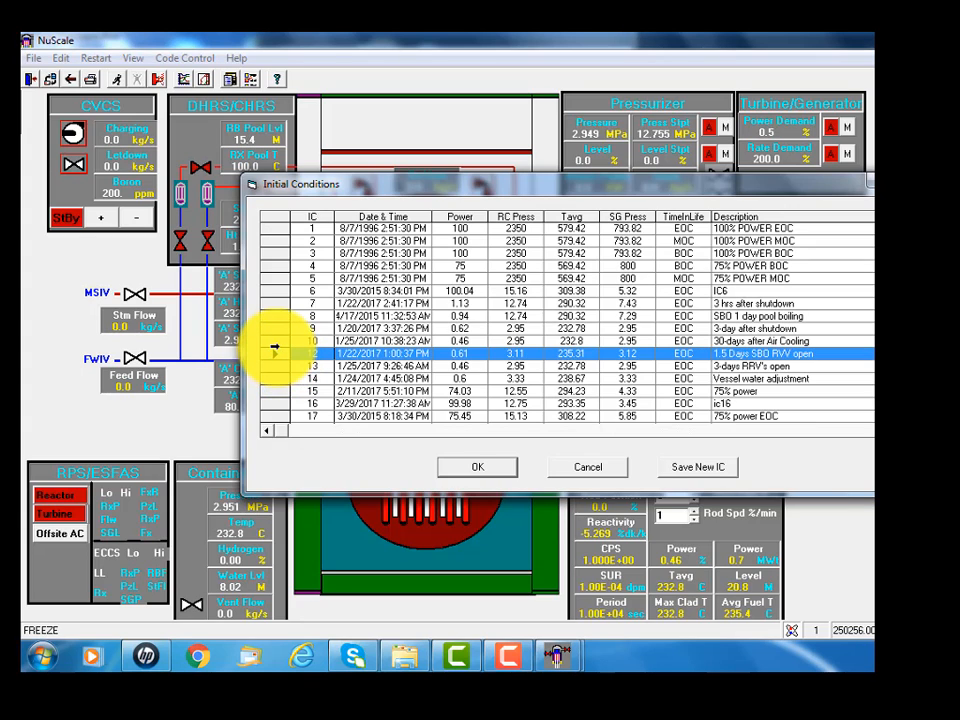
click(274, 341)
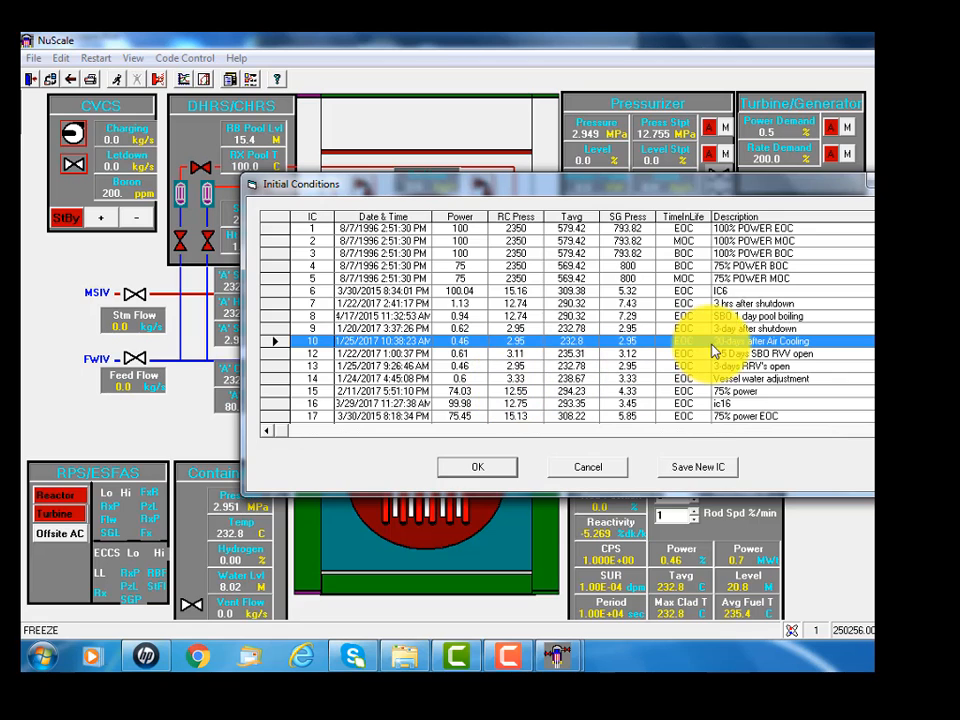
click(497, 469)
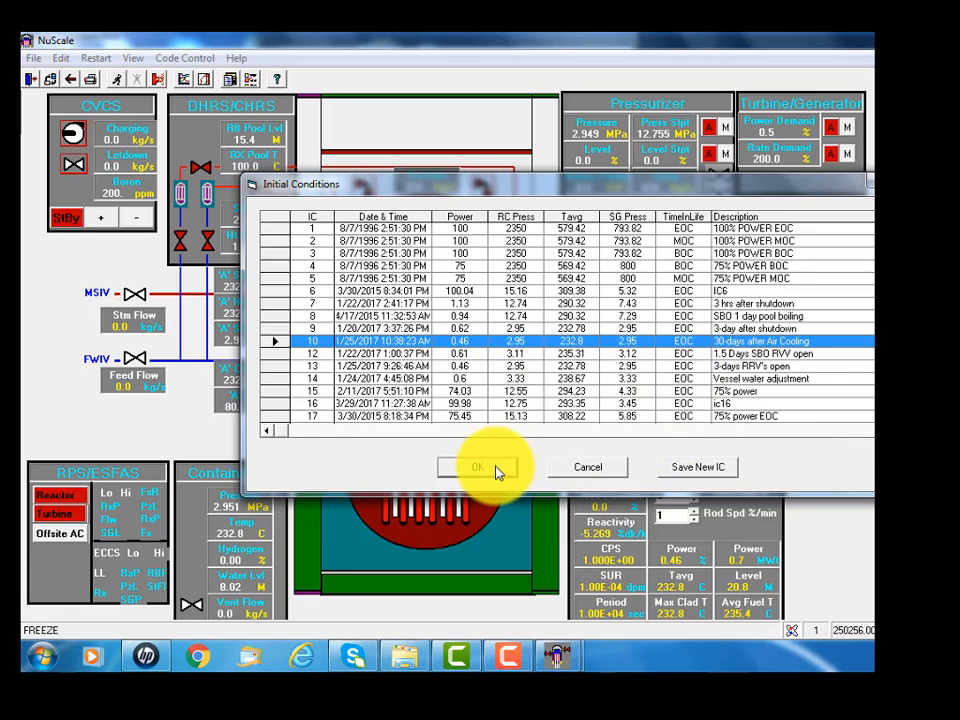
click(728, 401)
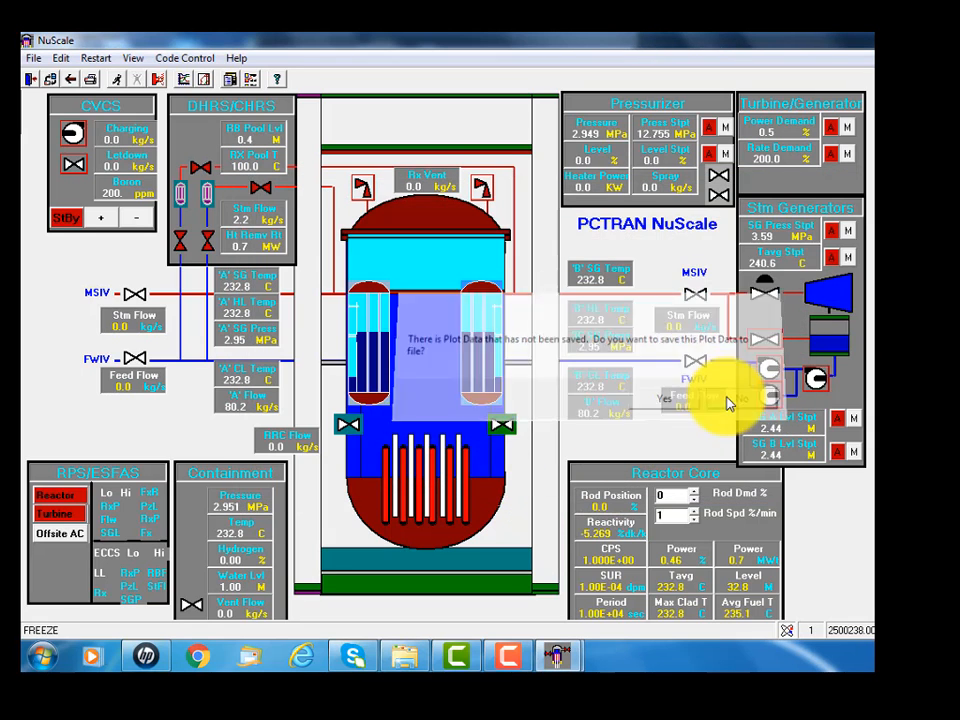
click(119, 82)
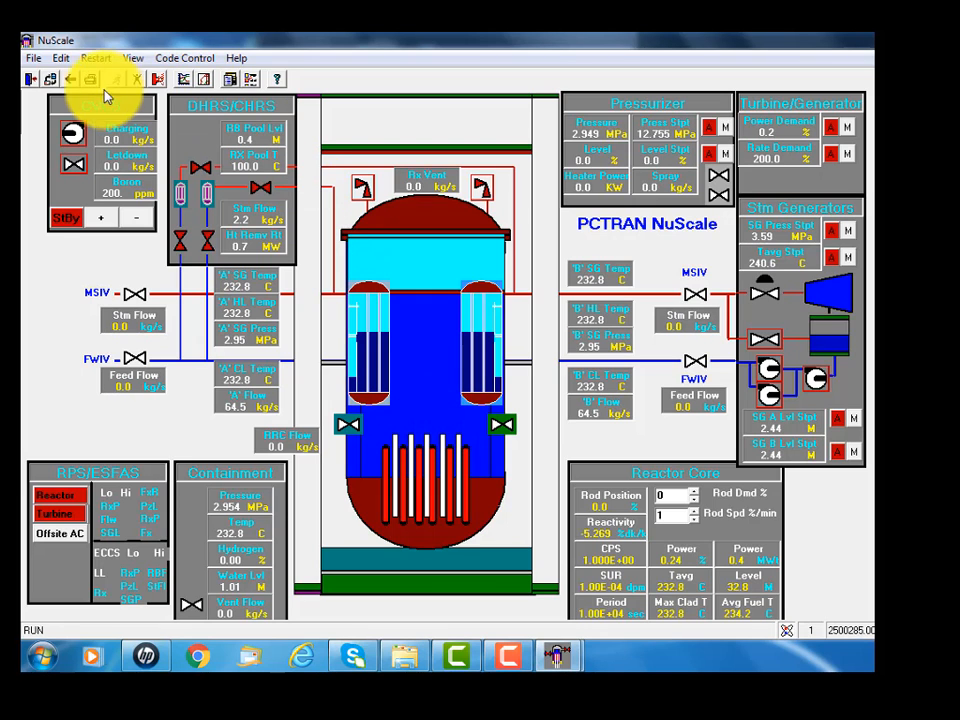
Restart the simulator from initial condition 1, 100% POWER EOC, without saving the plot data, and run the simulation.
click(104, 58)
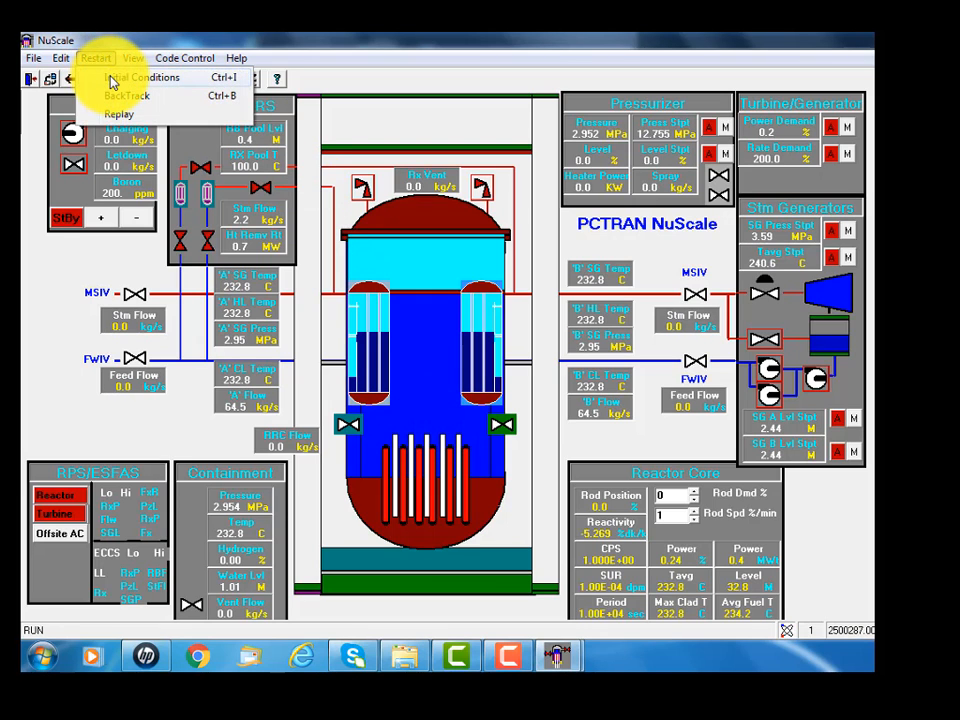
click(110, 80)
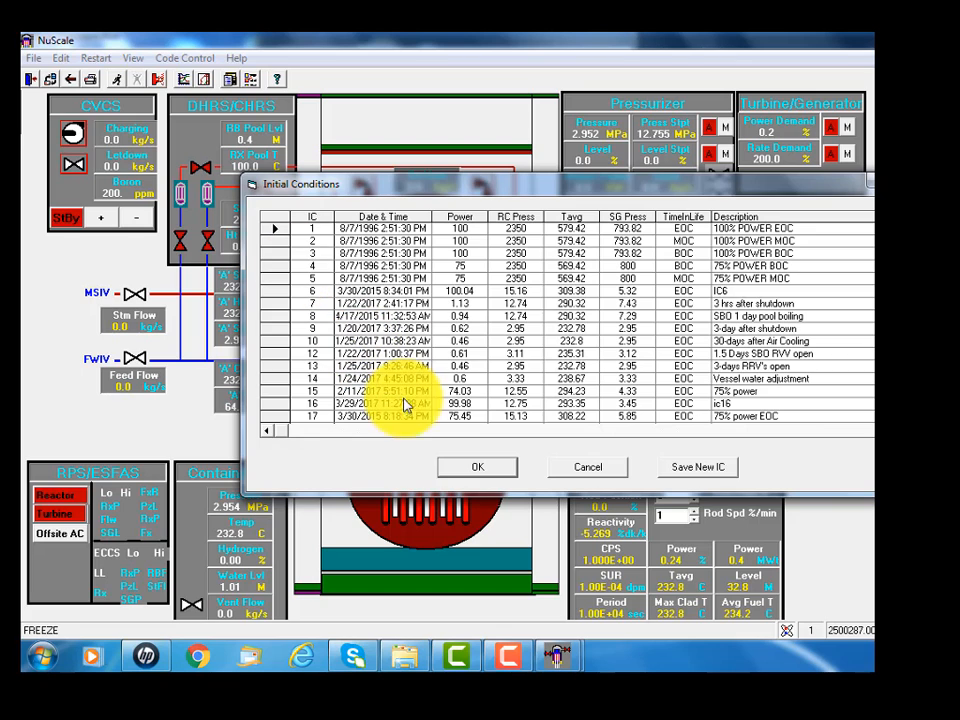
click(488, 472)
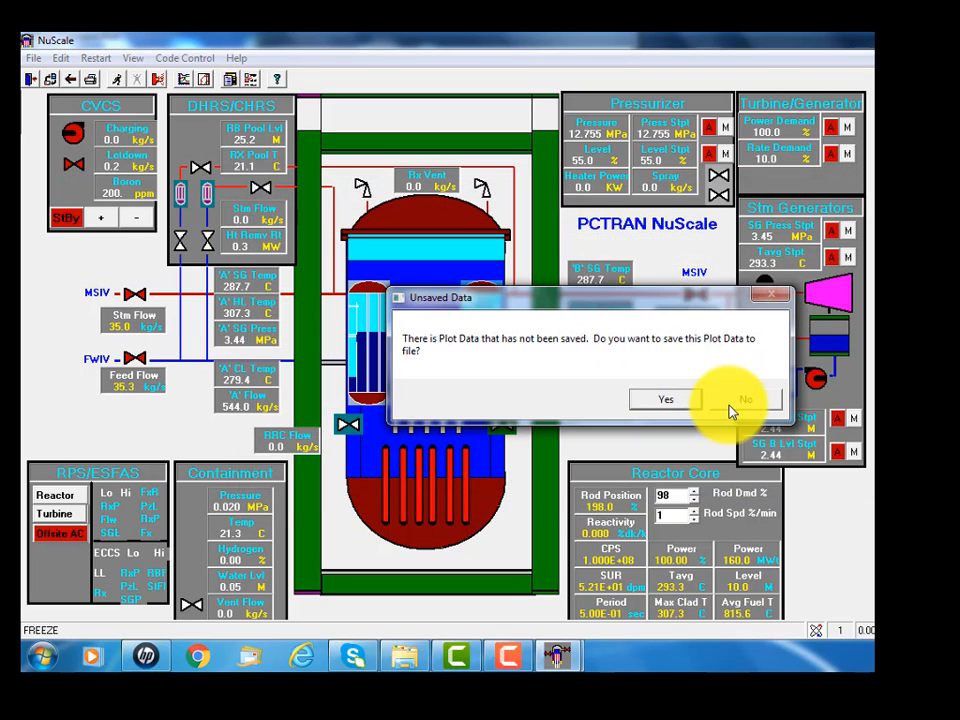
click(731, 401)
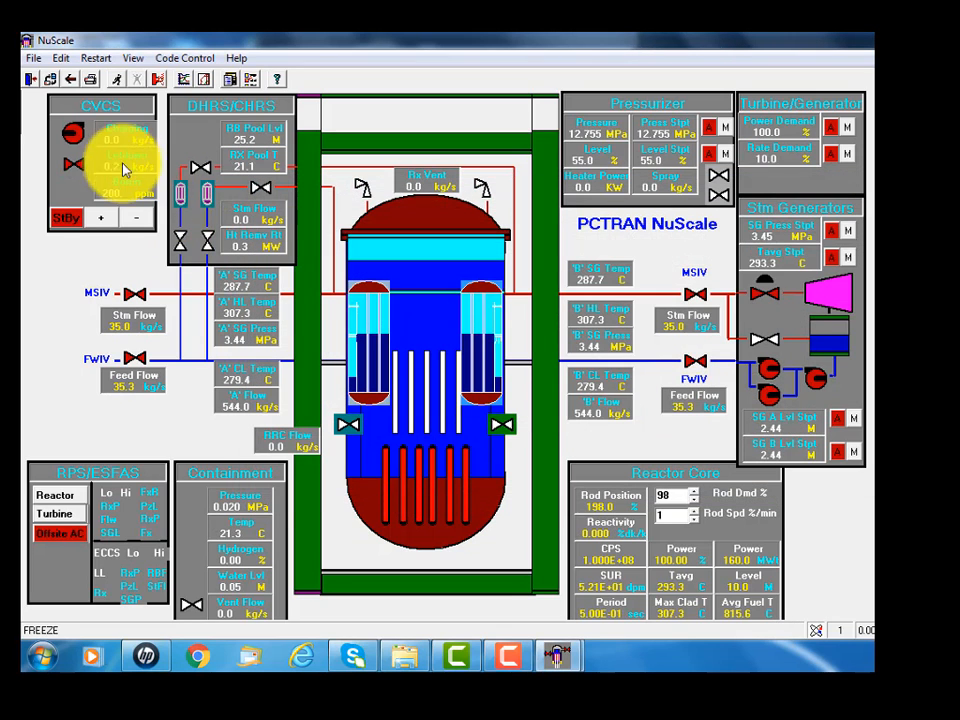
click(117, 80)
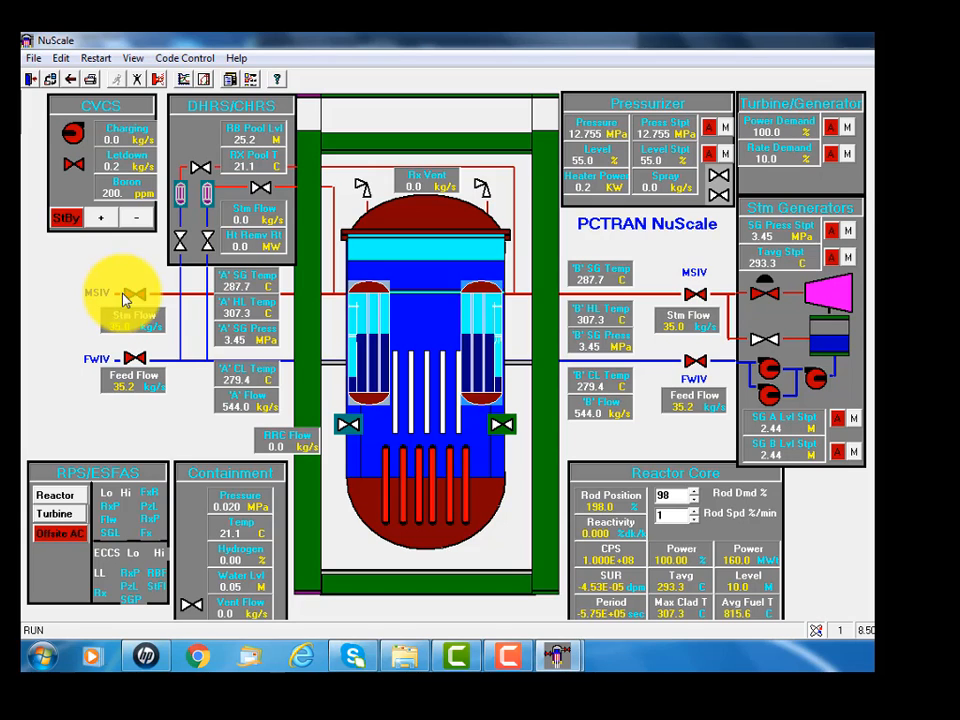
Activate malfunction 3, Steam Line Break Inside Containment, with a failure fraction of 100% of 100 cm^2.
click(188, 62)
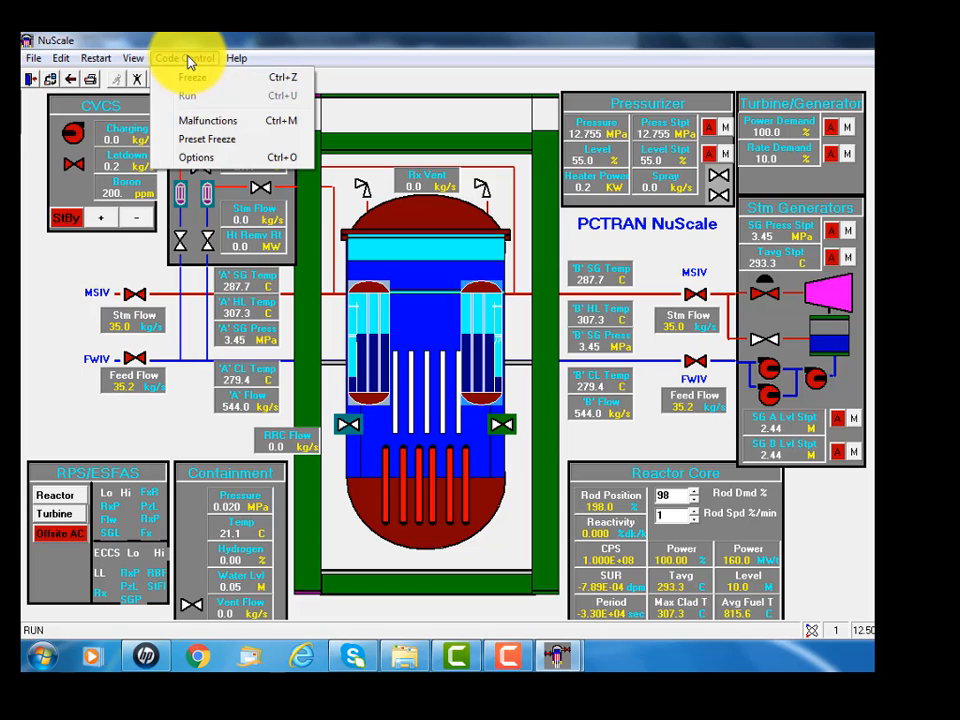
click(222, 127)
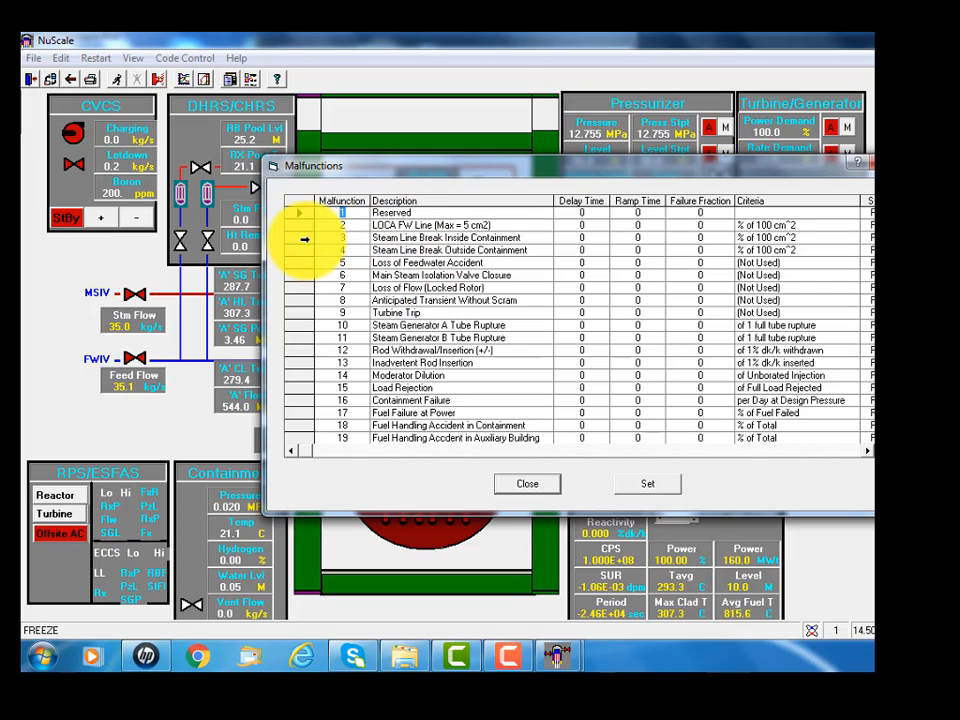
click(303, 238)
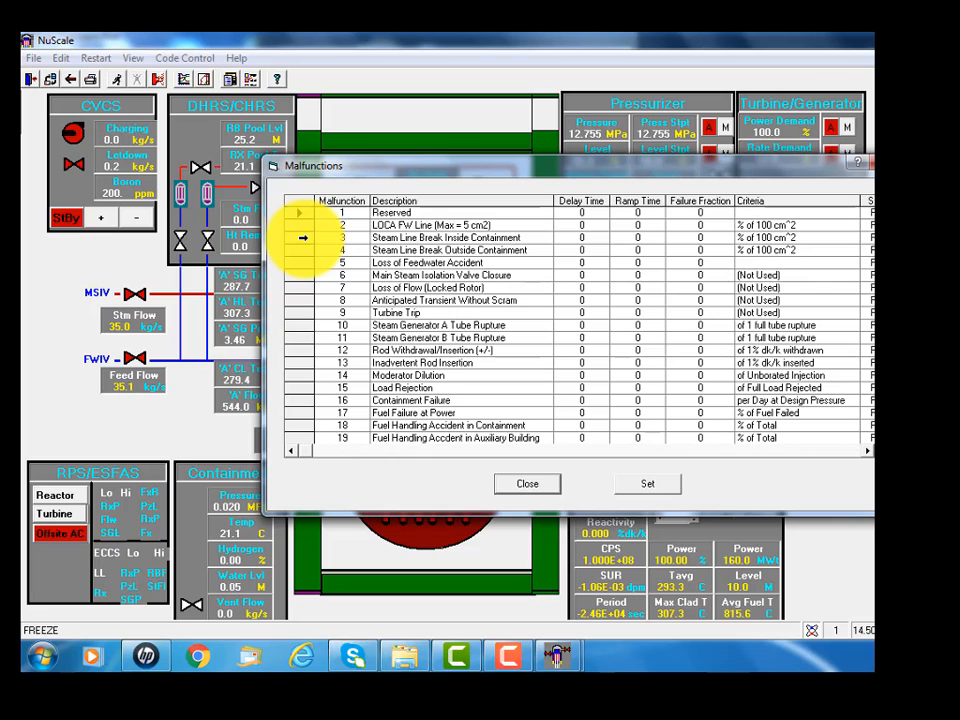
click(301, 238)
click(648, 486)
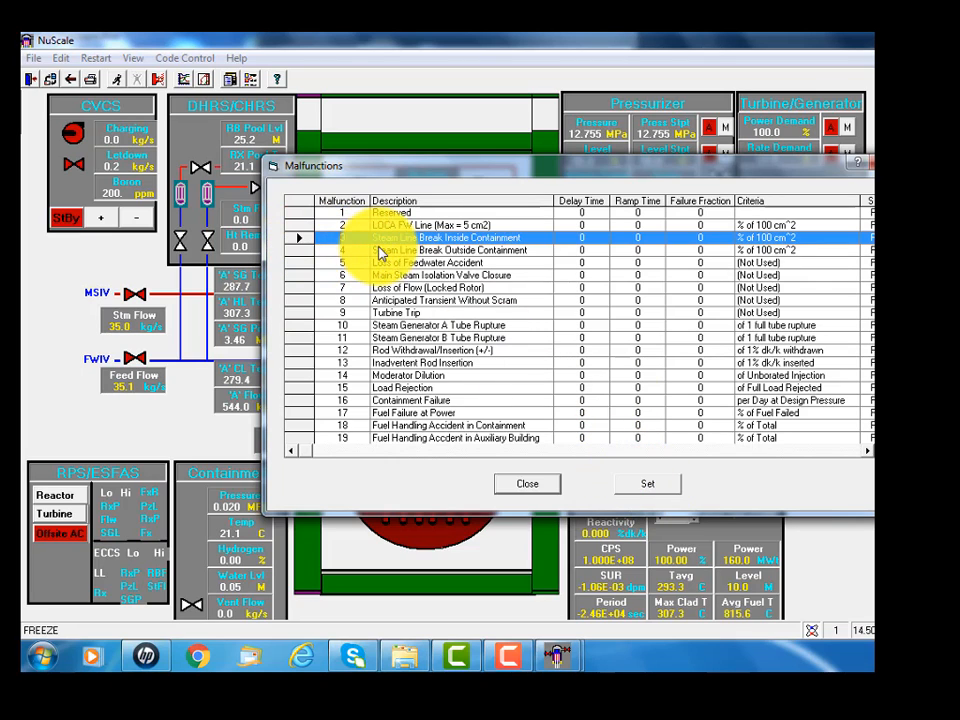
click(648, 486)
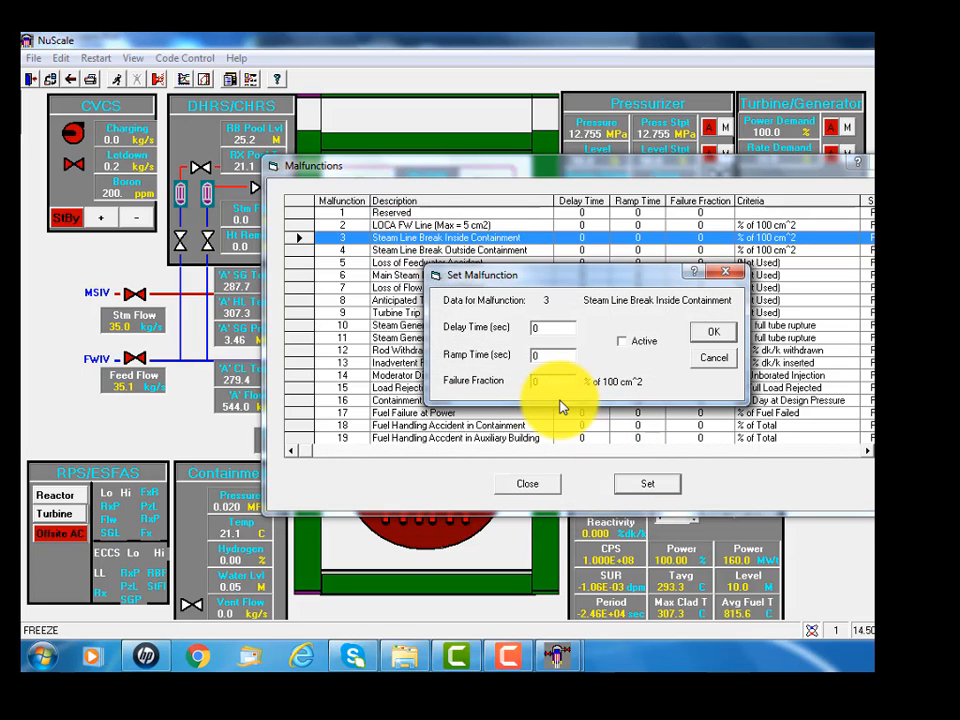
double_click(553, 381)
text(1)
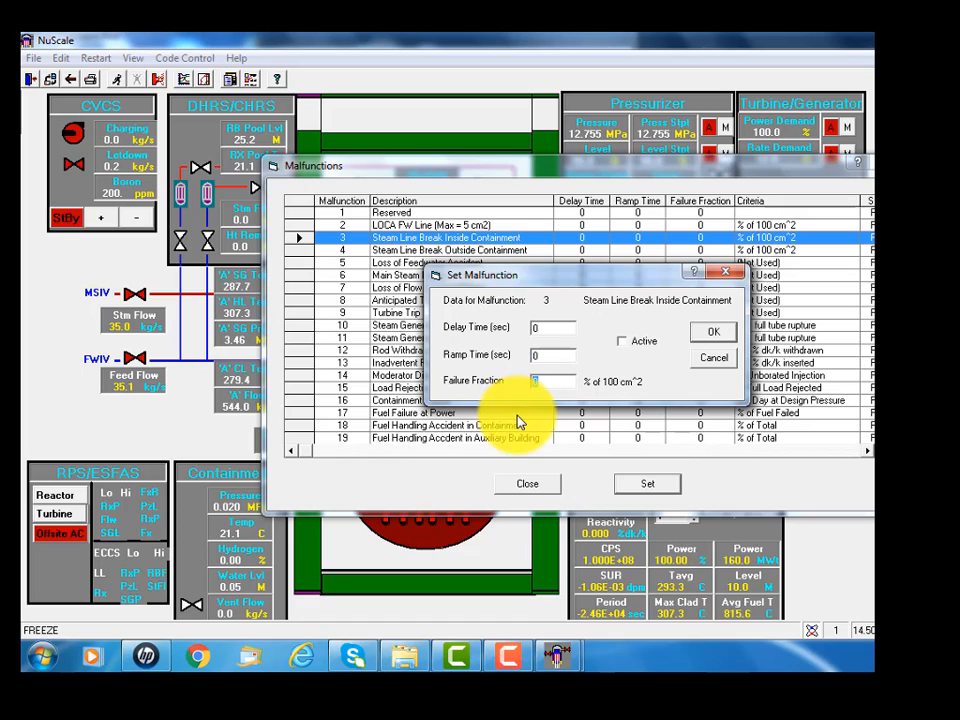
text(00)
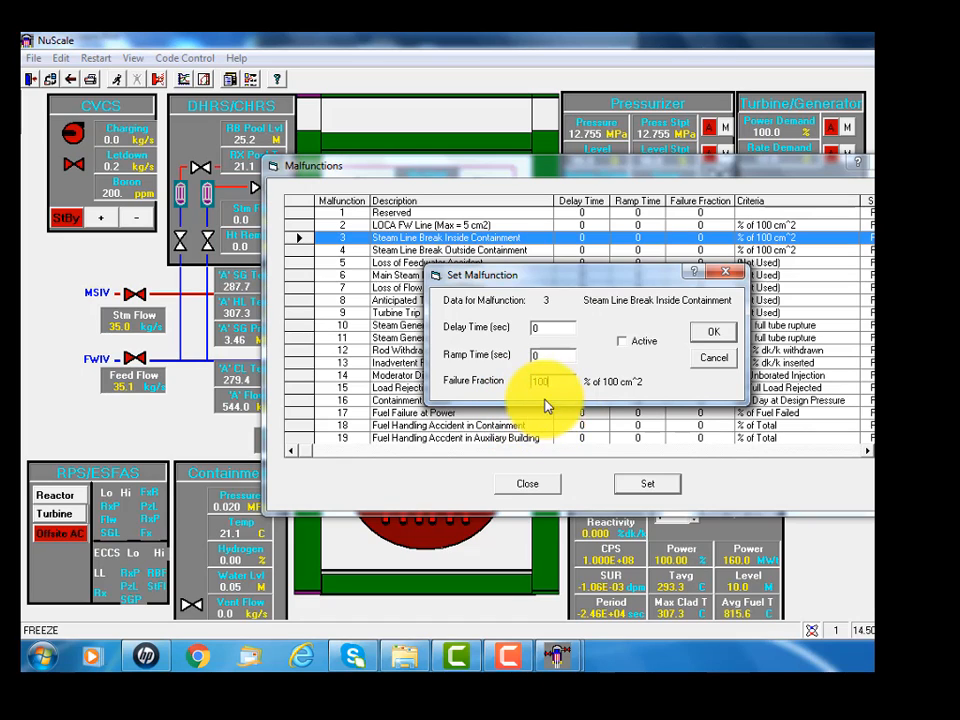
click(634, 344)
click(716, 334)
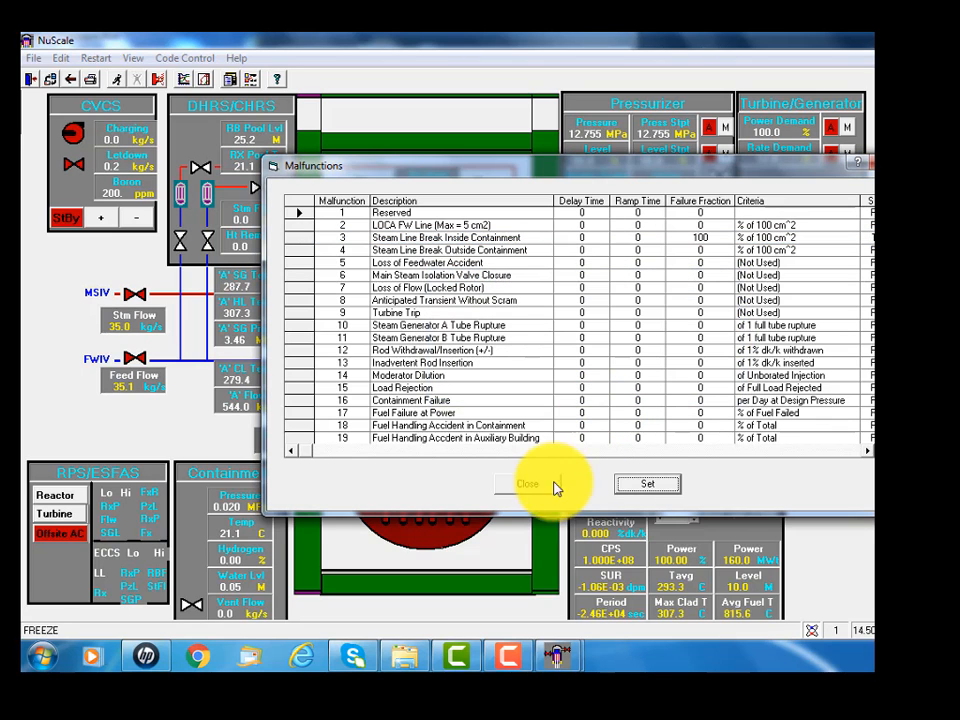
Close the malfunction list and run the simulation with the steam line break inside containment active.
click(542, 484)
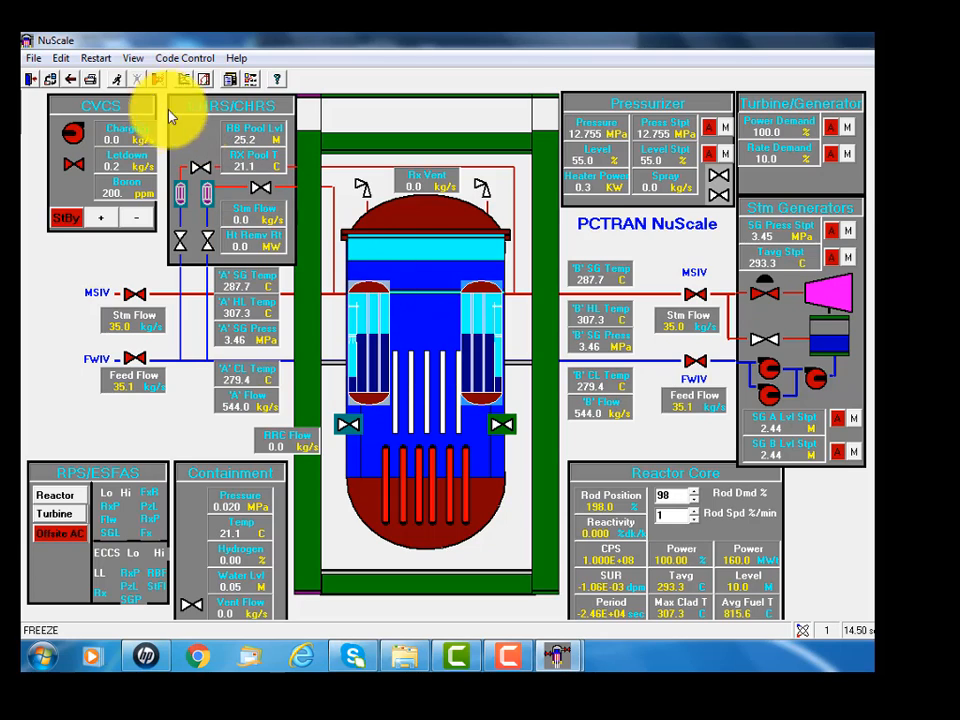
click(116, 79)
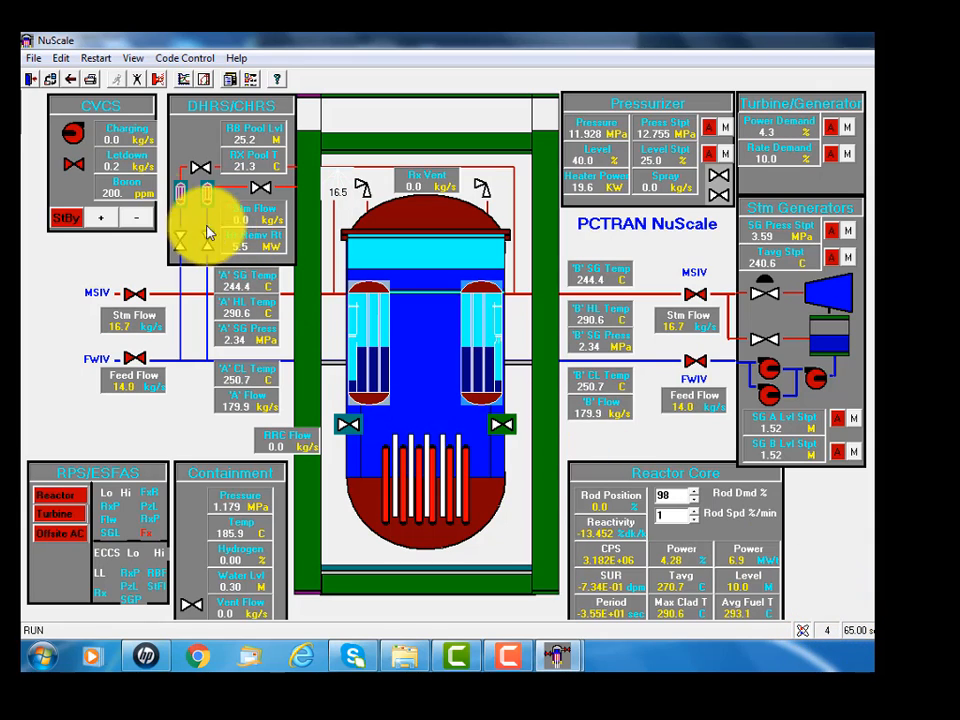
Stop the feedwater pumps and close the MSIV and FWIV on both the A and B steam generator lines.
click(816, 380)
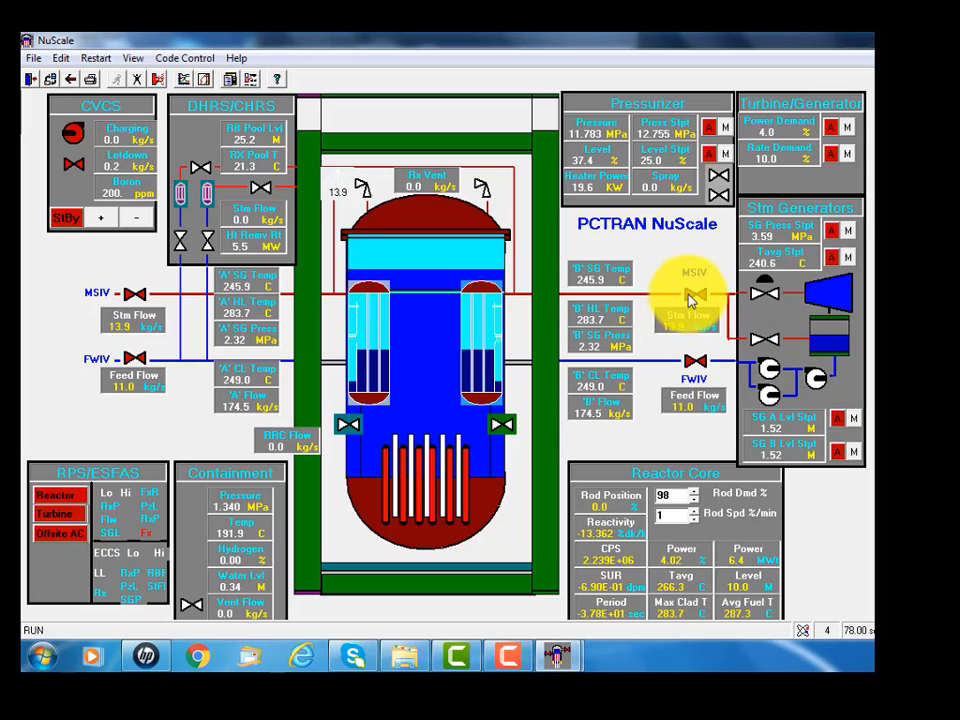
click(692, 294)
click(692, 366)
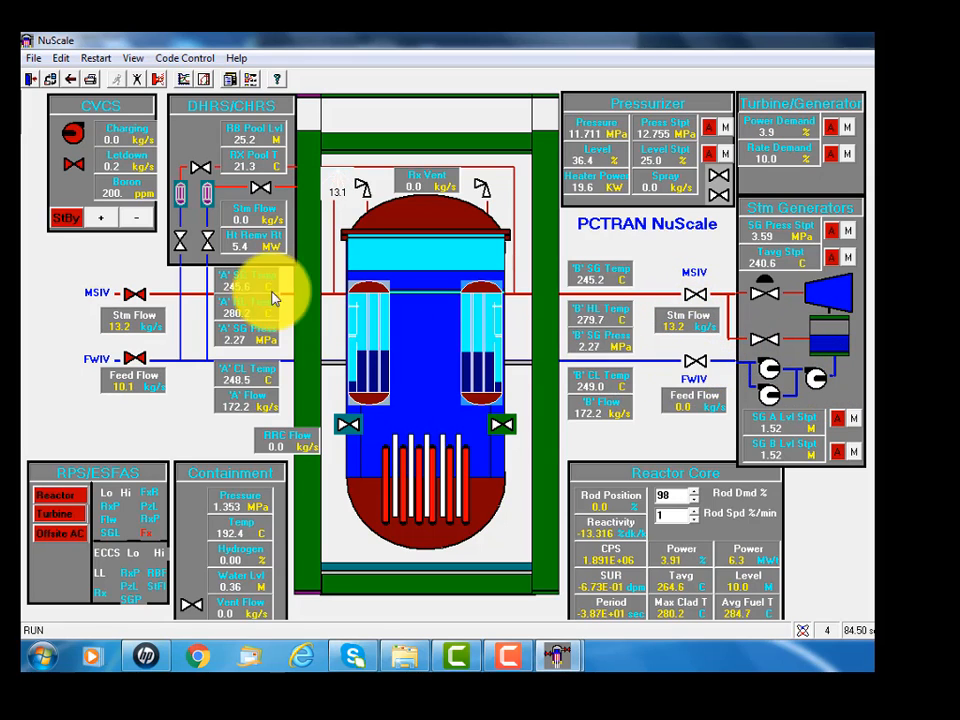
click(133, 294)
click(124, 358)
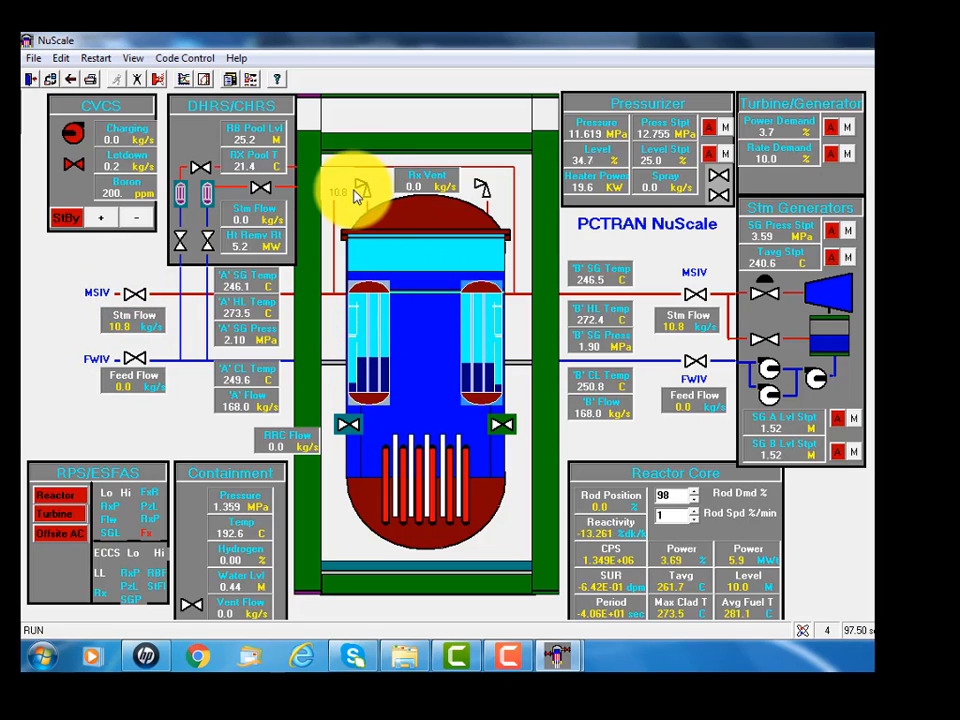
Isolate the CVCS letdown and start DHRS cooling by opening its steam valve and the second return valve.
click(73, 163)
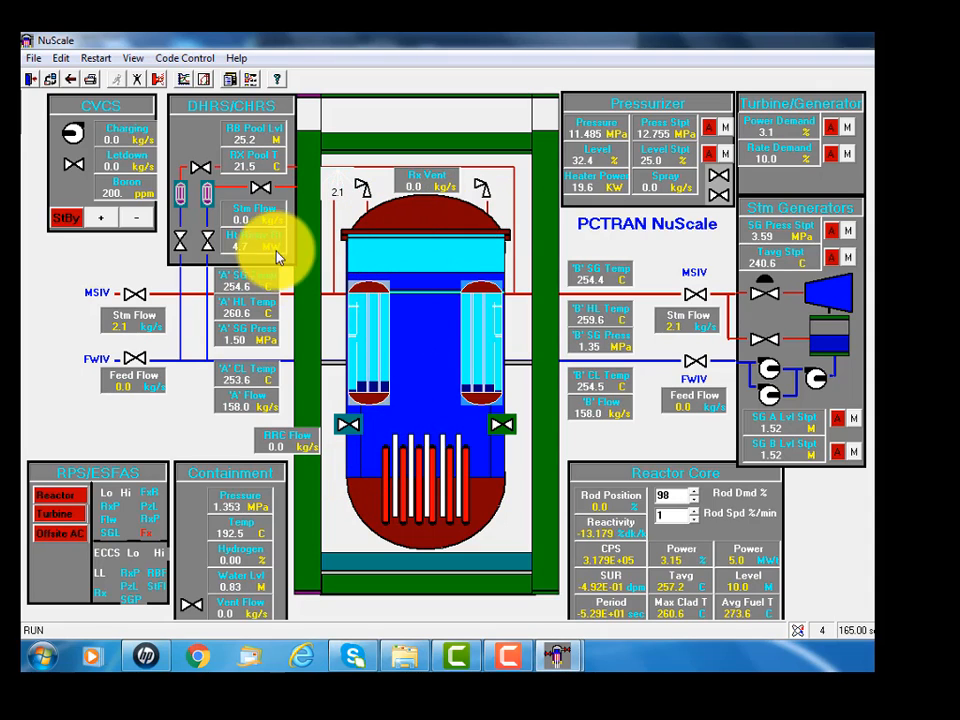
click(258, 188)
click(208, 239)
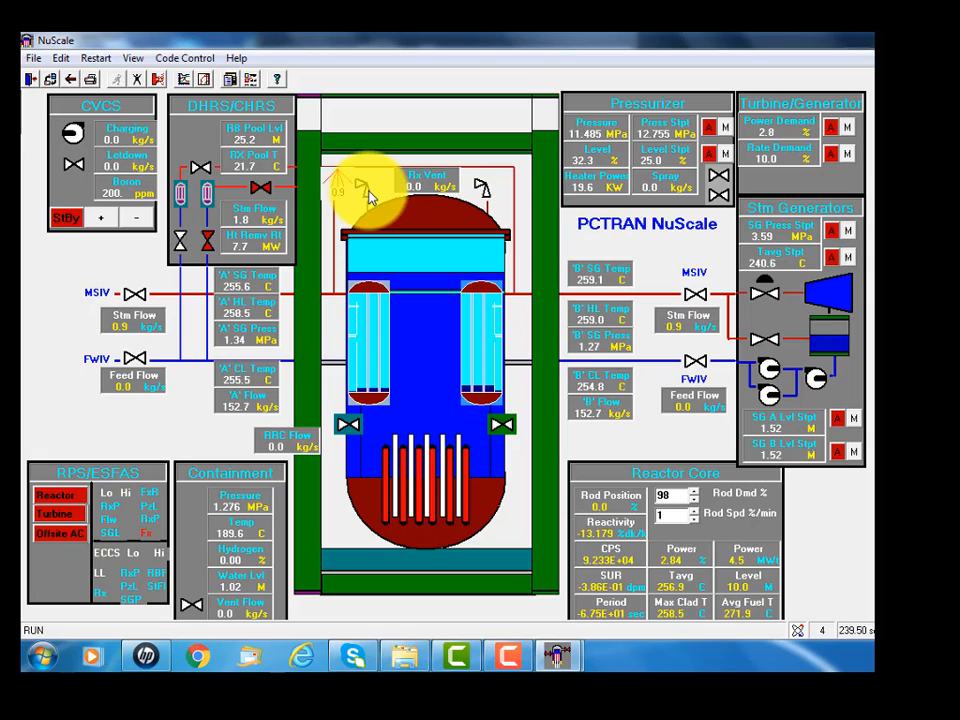
Open both reactor vent valves above the vessel by activating the valve malfunction on each.
click(369, 197)
click(332, 205)
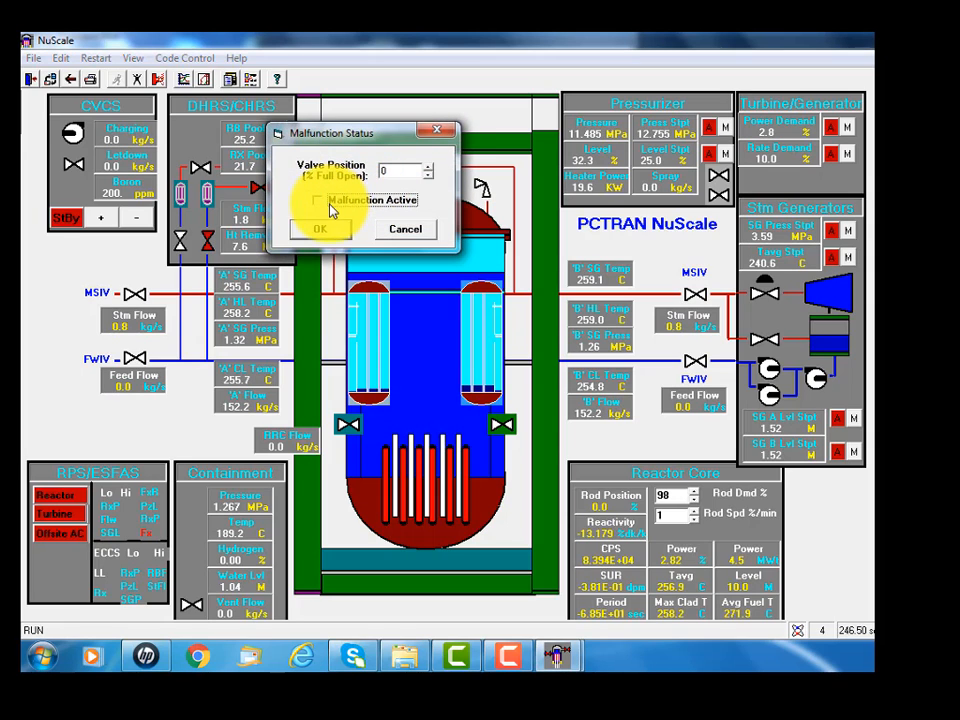
click(336, 235)
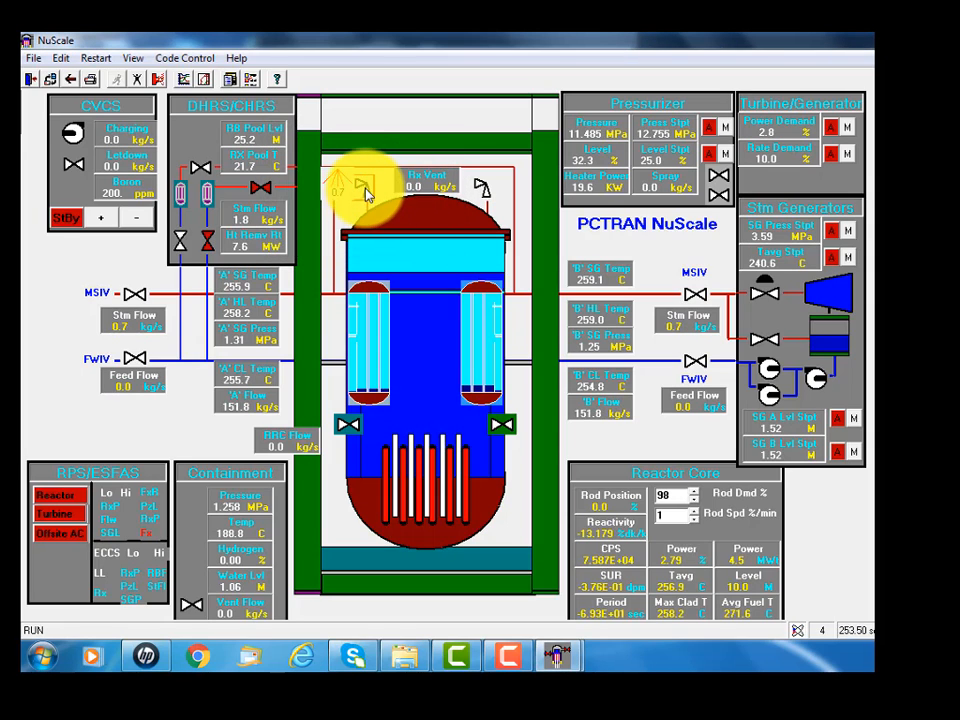
click(488, 195)
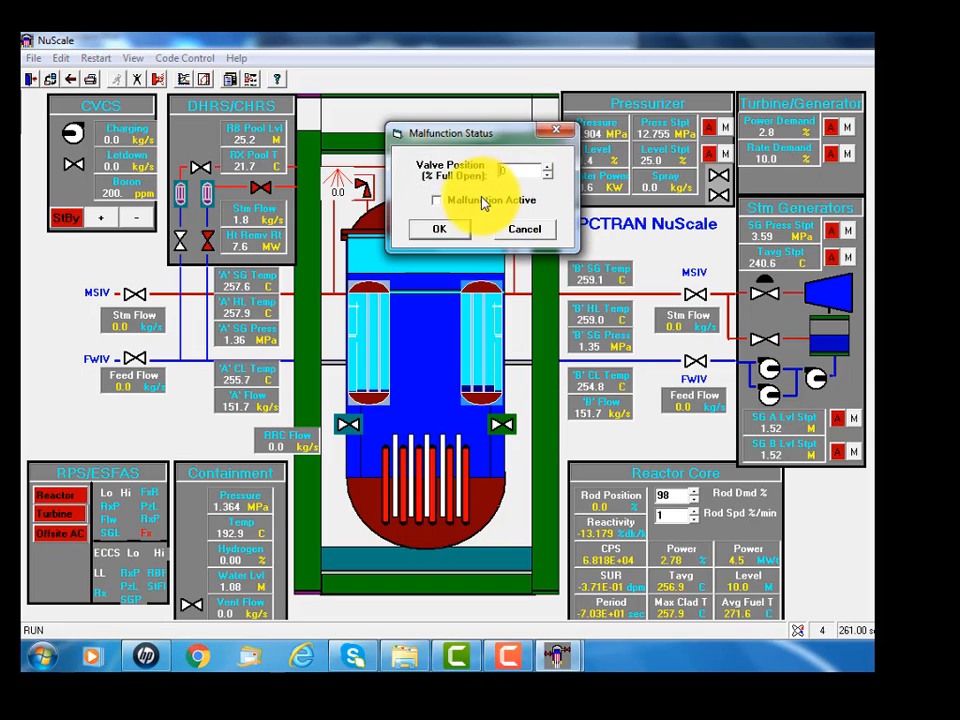
click(436, 200)
click(444, 232)
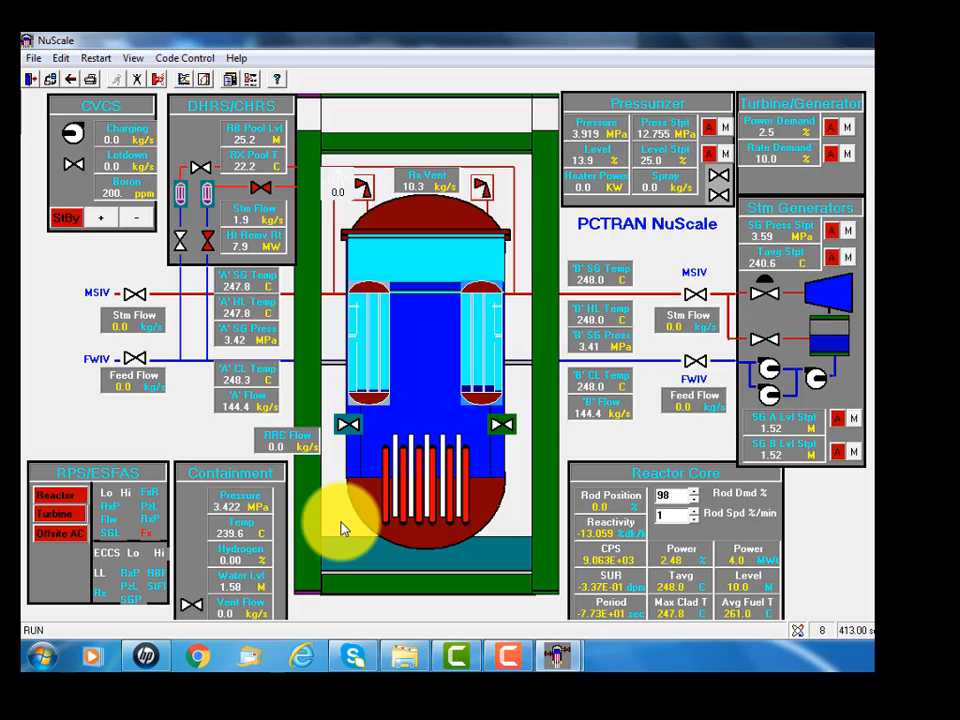
Raise the simulation speed to 16 and open the B-side recirculation valve beside the reactor vessel.
click(822, 630)
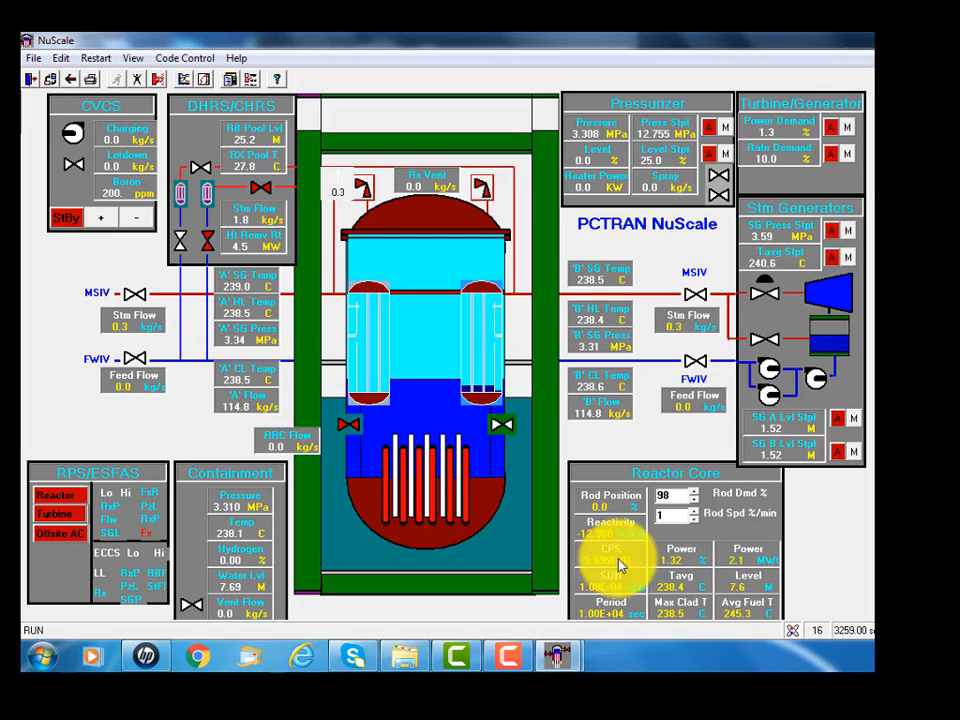
click(503, 426)
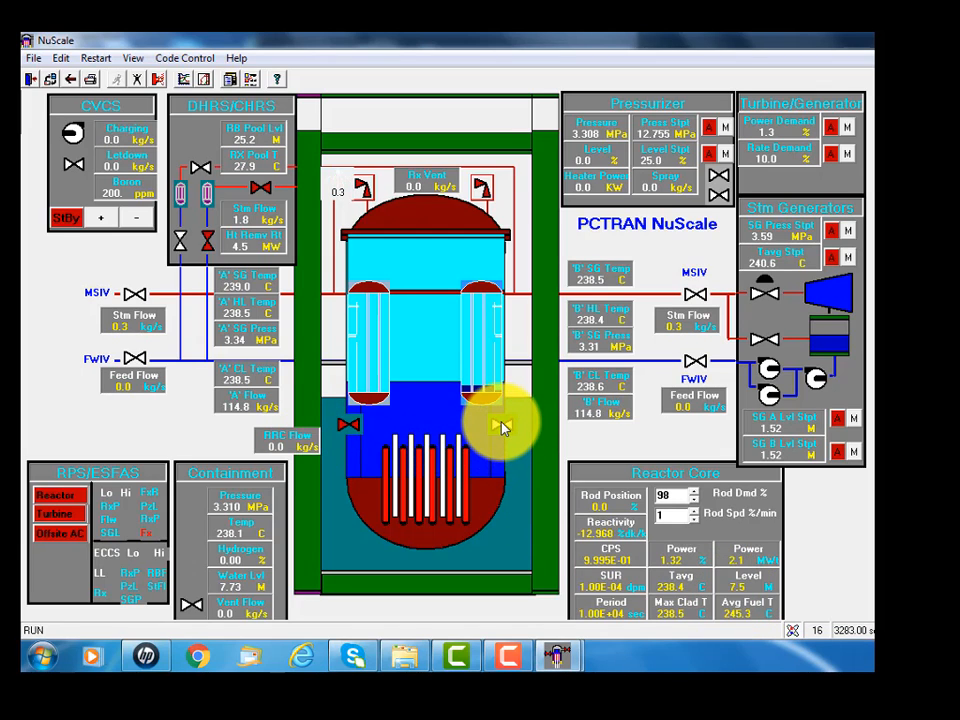